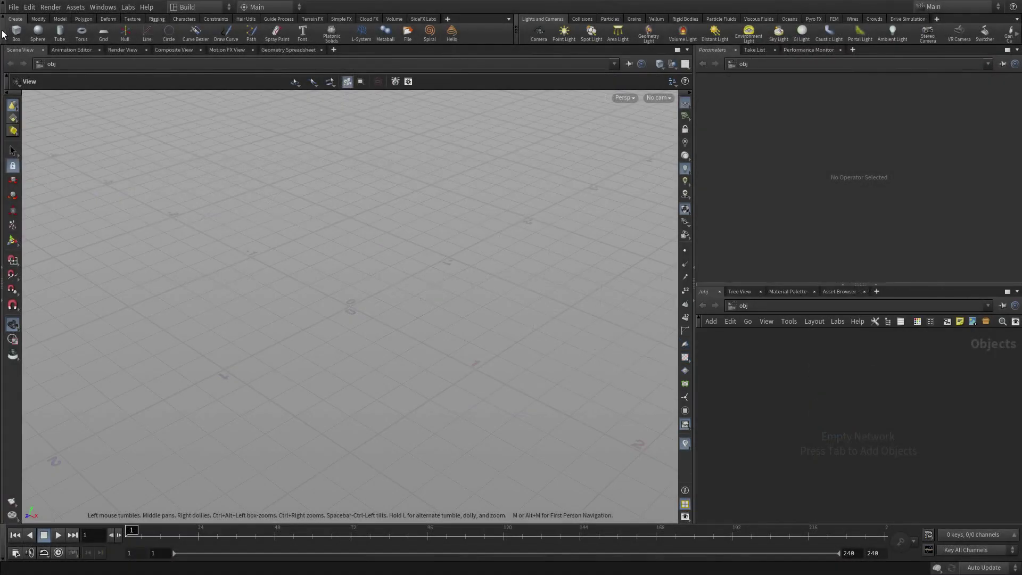
Create a new project named destruction_lesson, setting $JOB to HoudiniProjects/destruction_lesson
left_click(13, 7)
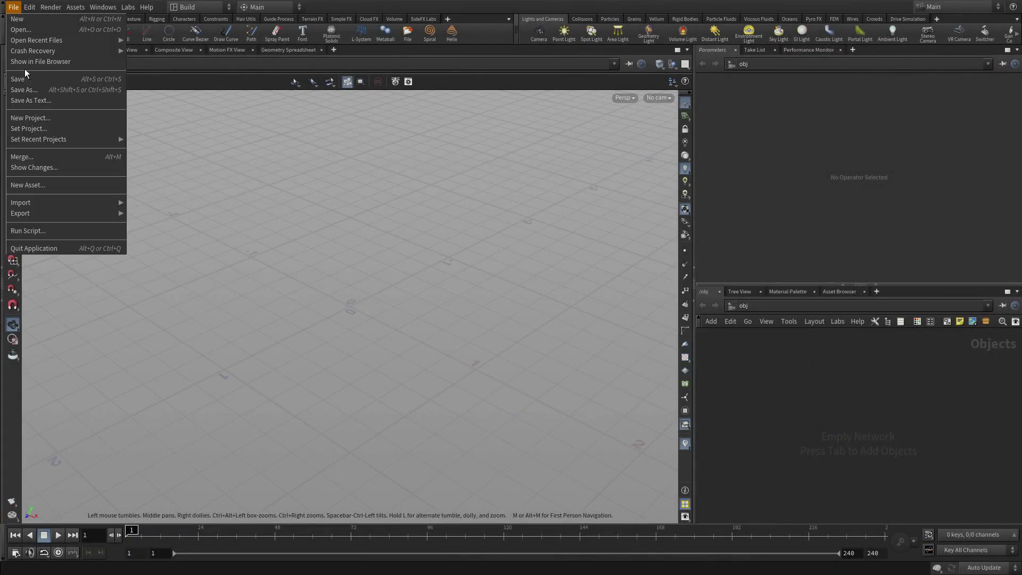
left_click(41, 118)
left_click_drag(260, 132, 179, 128)
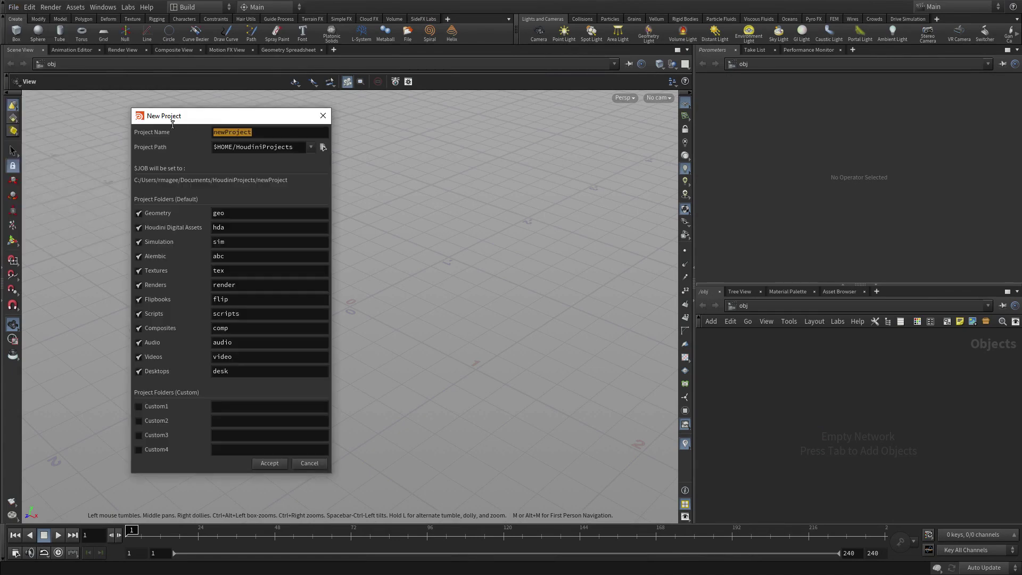
type("destructin")
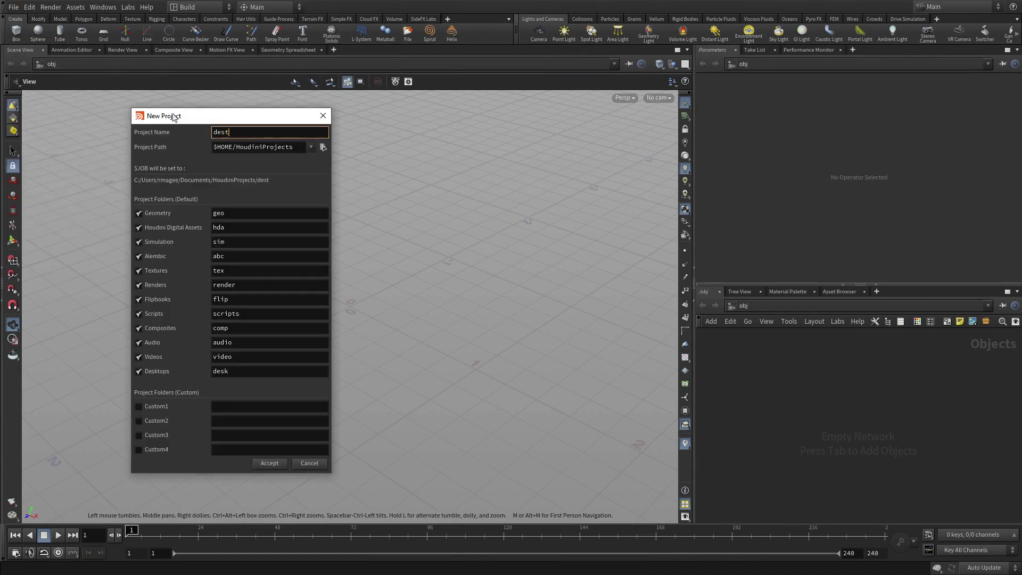
key("BackSpace")
type("on_lesson")
key("Return")
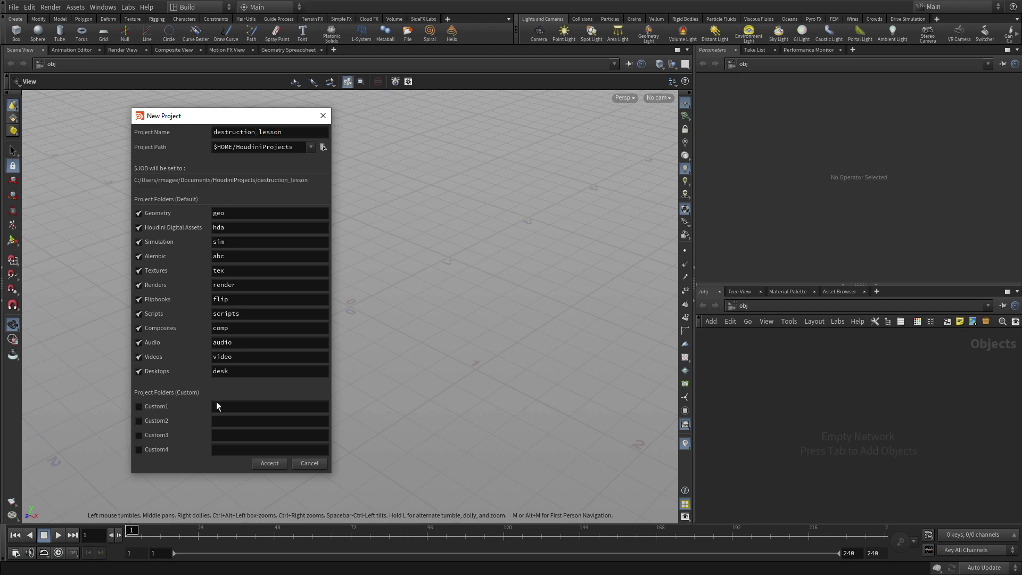
left_click(271, 462)
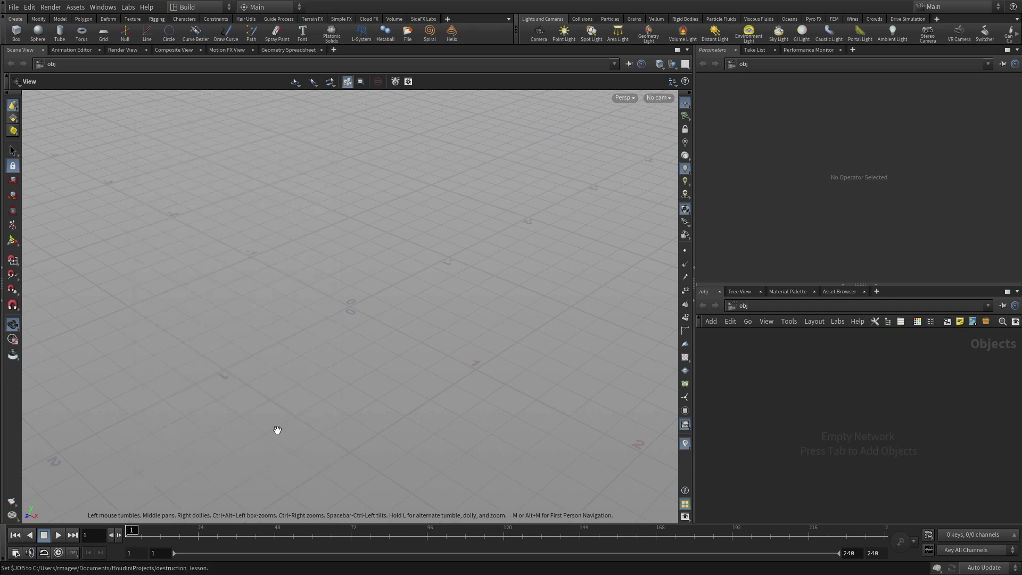
Save the scene, replacing 'untitled' with the file name destruction_01.hip
left_click(13, 7)
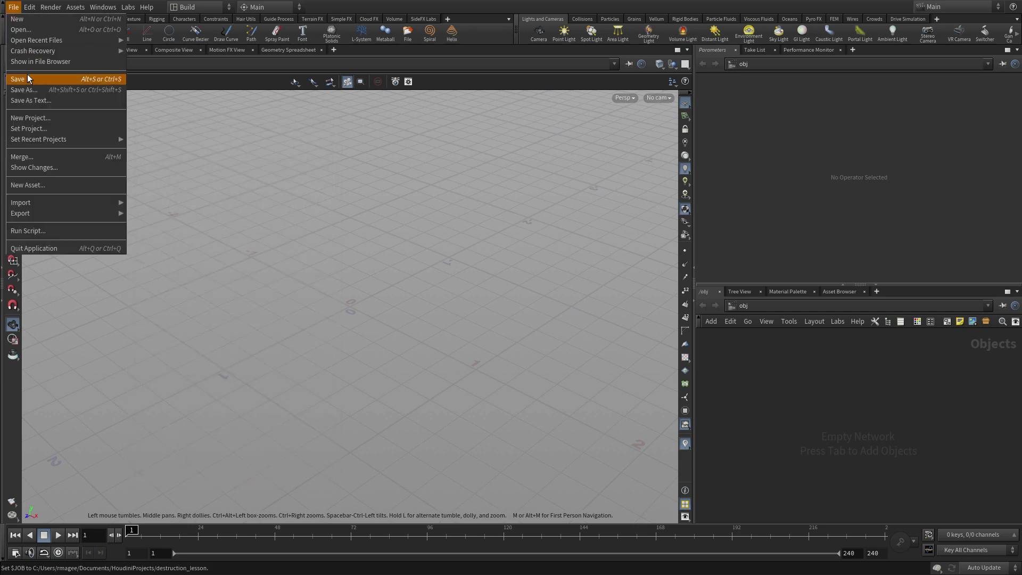
left_click(33, 92)
left_click(225, 371)
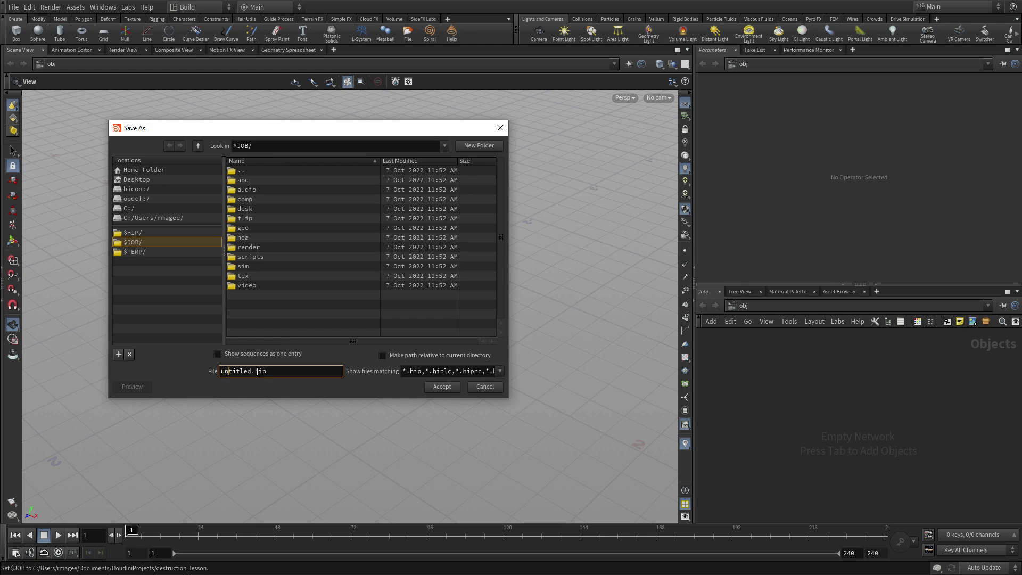
left_click_drag(254, 371, 210, 371)
type("det")
key("BackSpace")
type("struction_01")
key("Return")
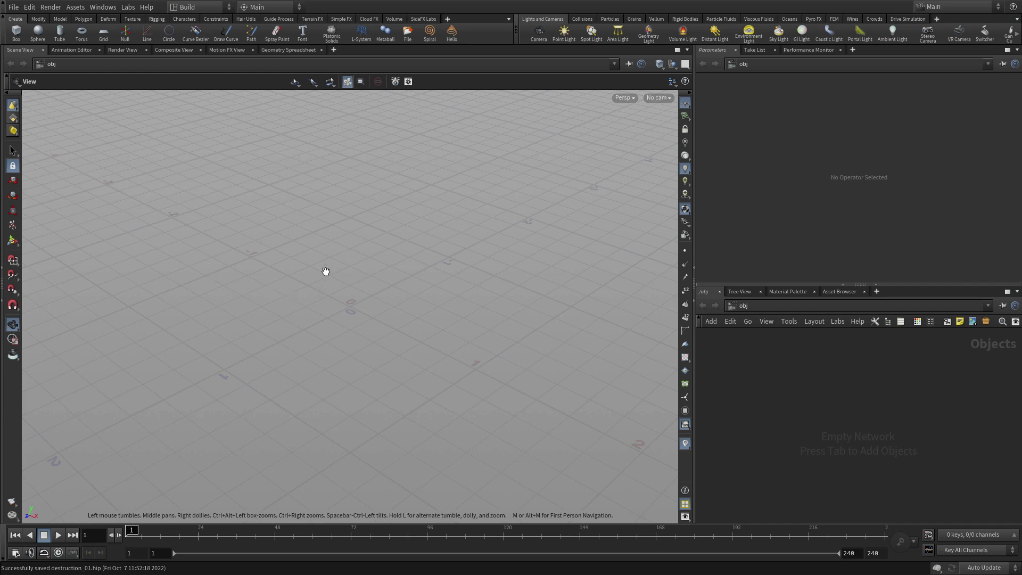
Create a sphere object at the origin
key("c")
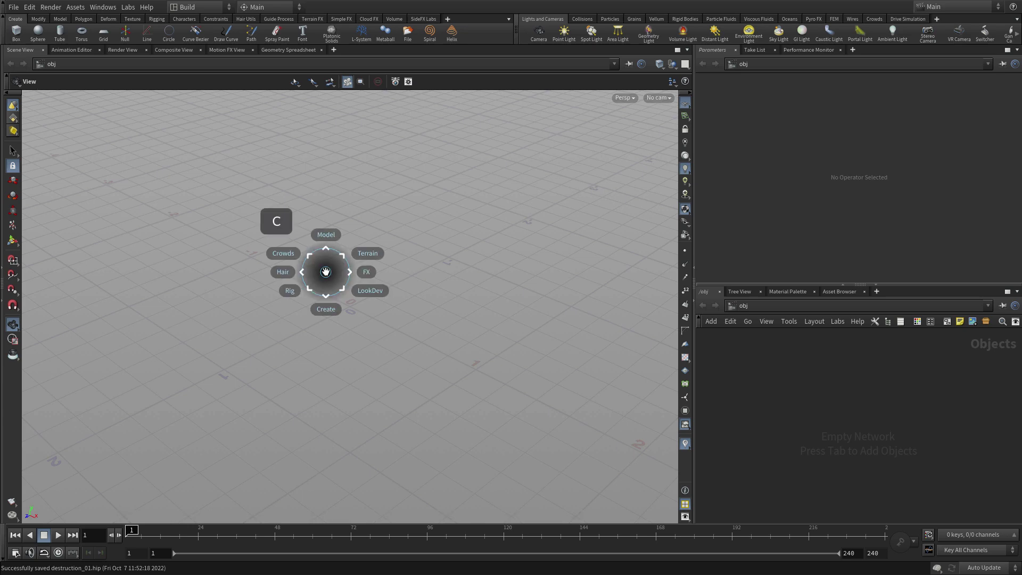
left_click(321, 327)
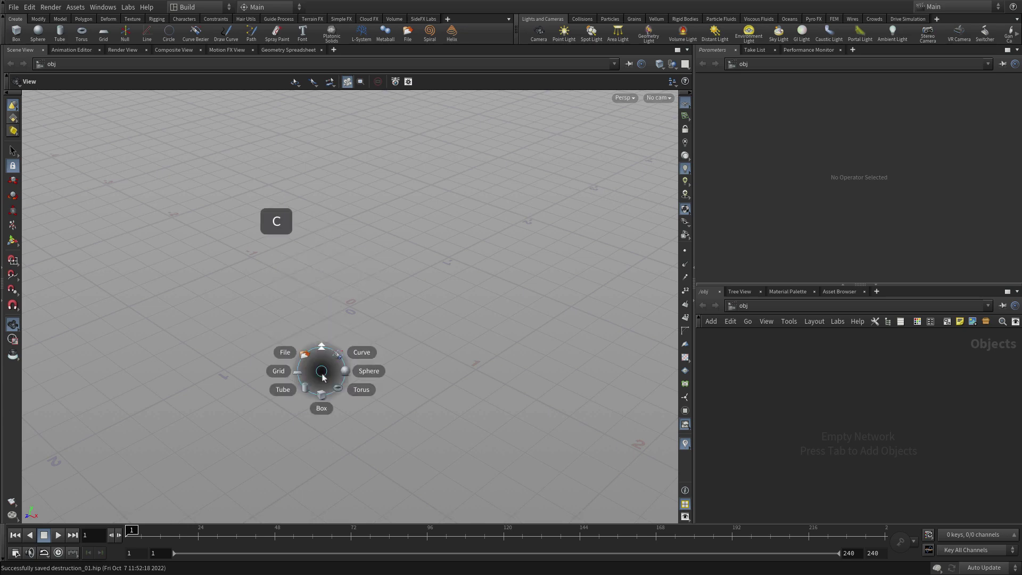
left_click(364, 371)
key("Return")
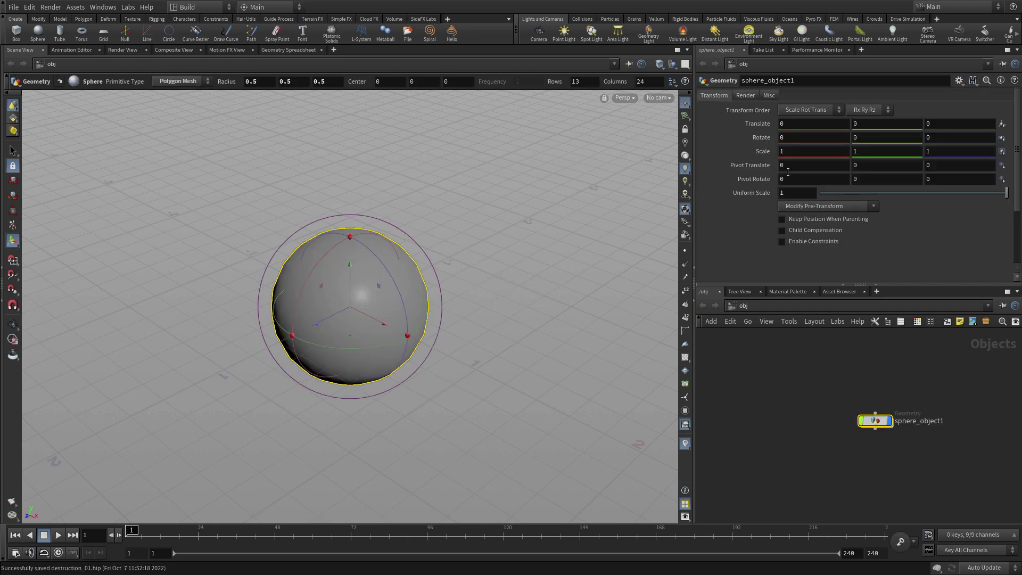
Set the sphere's radius to 0.3 on all three axes, then switch to edge selection inside it
left_click(250, 81)
type(".3")
key("Tab")
type(".3")
key("Tab")
type(".3")
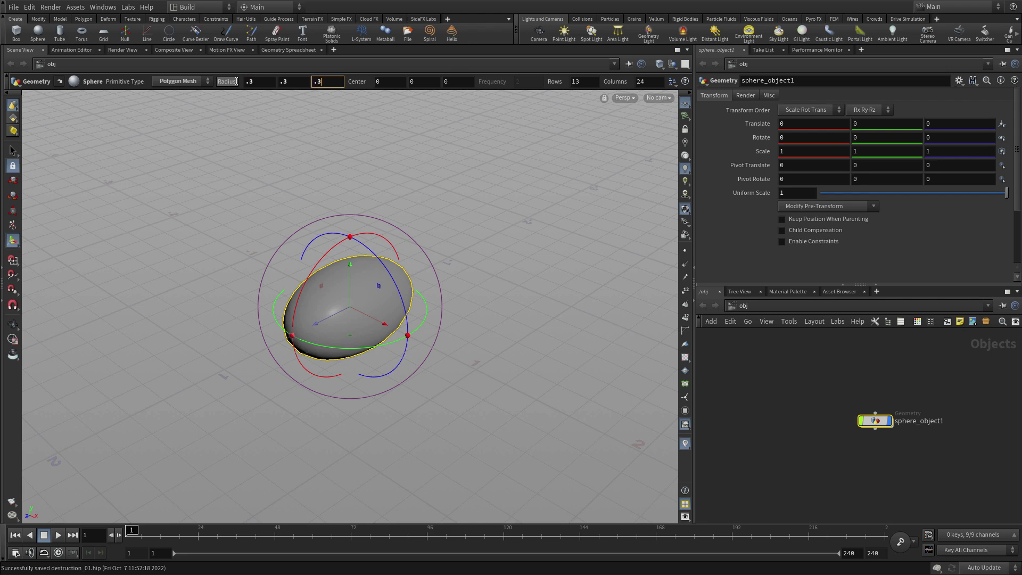
key("Tab")
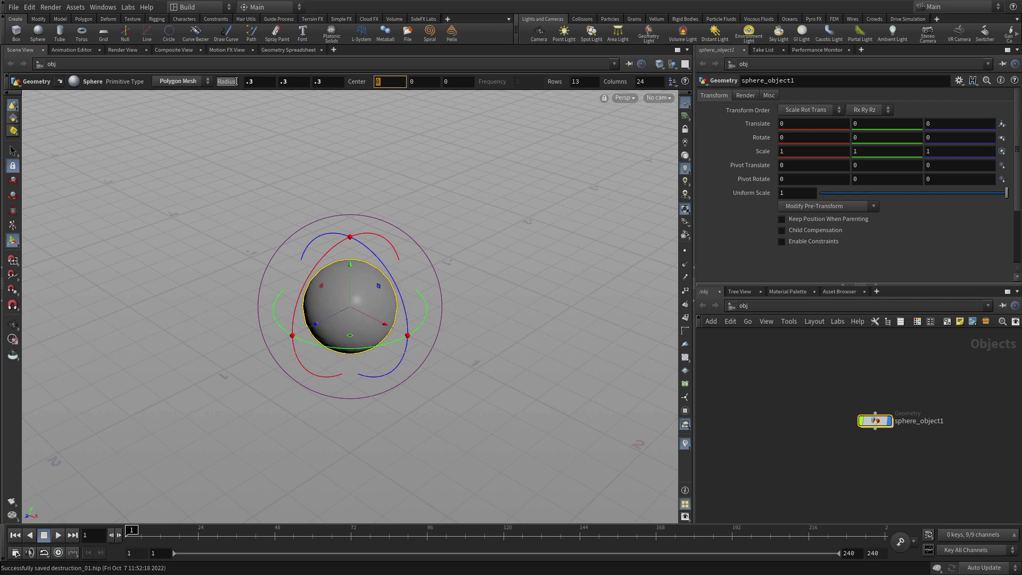
left_click(452, 198)
key("s")
key("3")
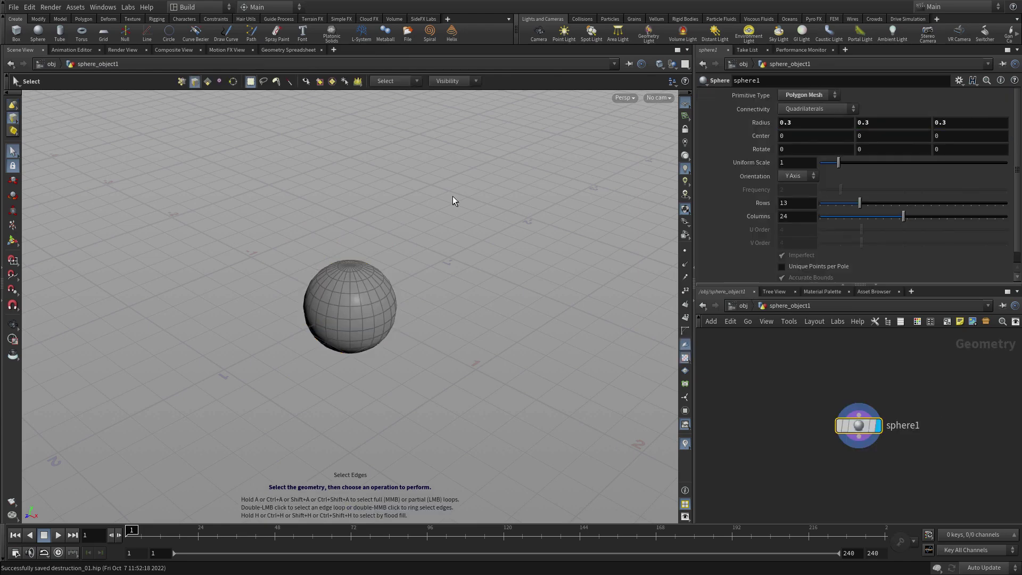
From Top view, select the radial edges at the sphere's pole and dissolve them into one cap
key("space+2")
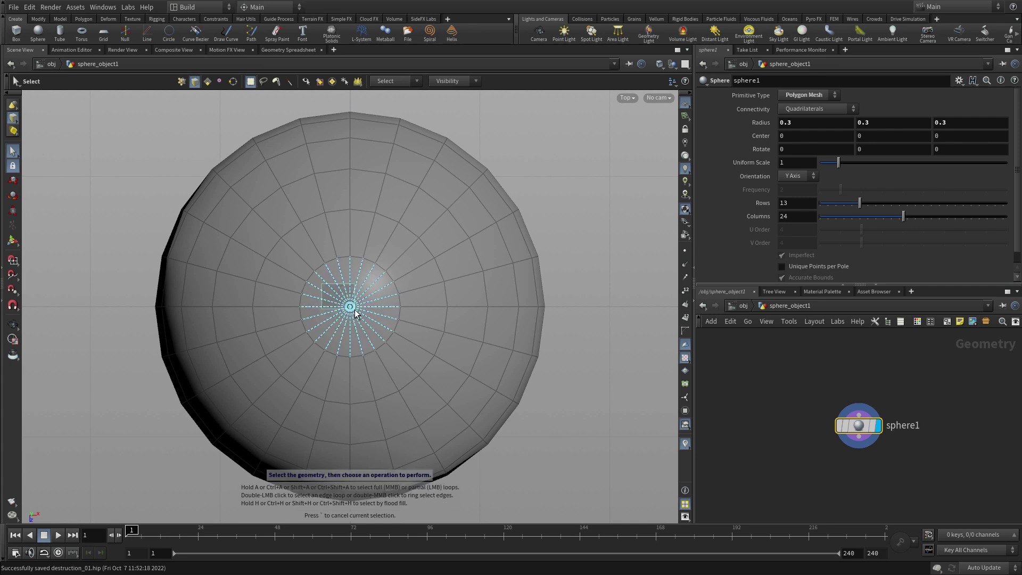
left_click(372, 319)
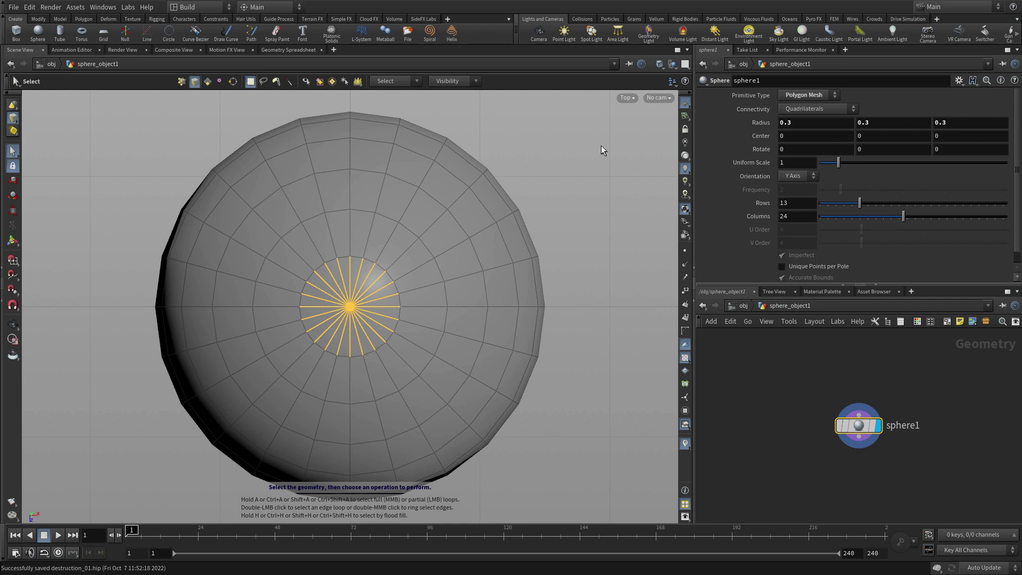
key("Delete")
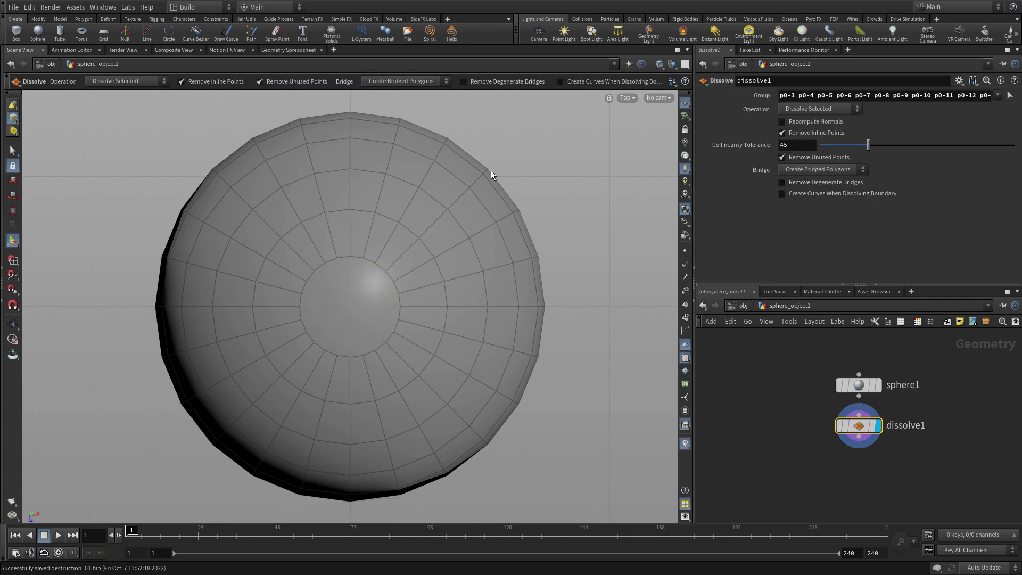
key("space+1")
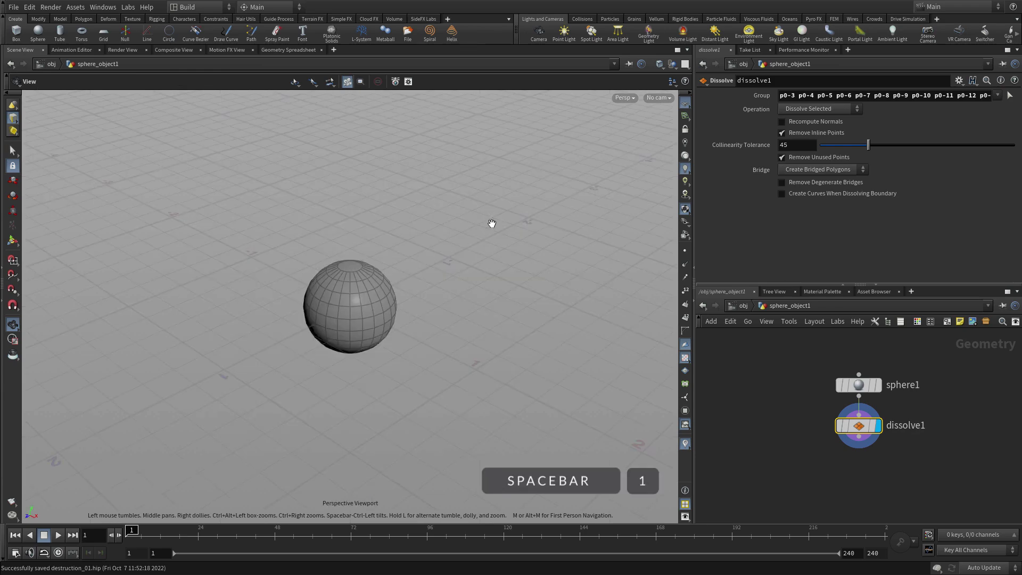
left_click_drag(404, 351, 381, 390)
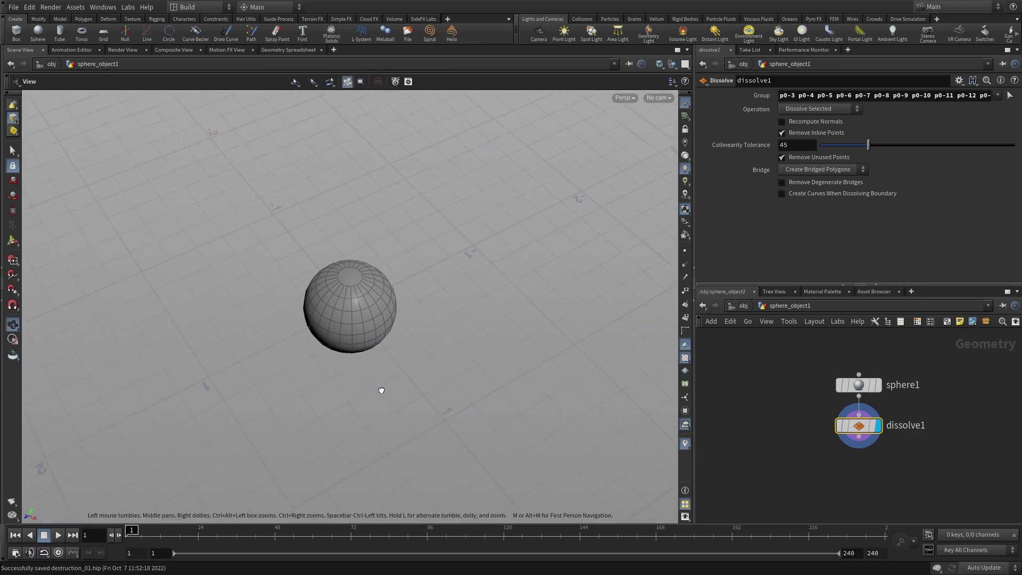
Select the sphere's top cap face and apply PolyExtrude to it
right_click_drag(365, 296, 445, 256)
key("Return")
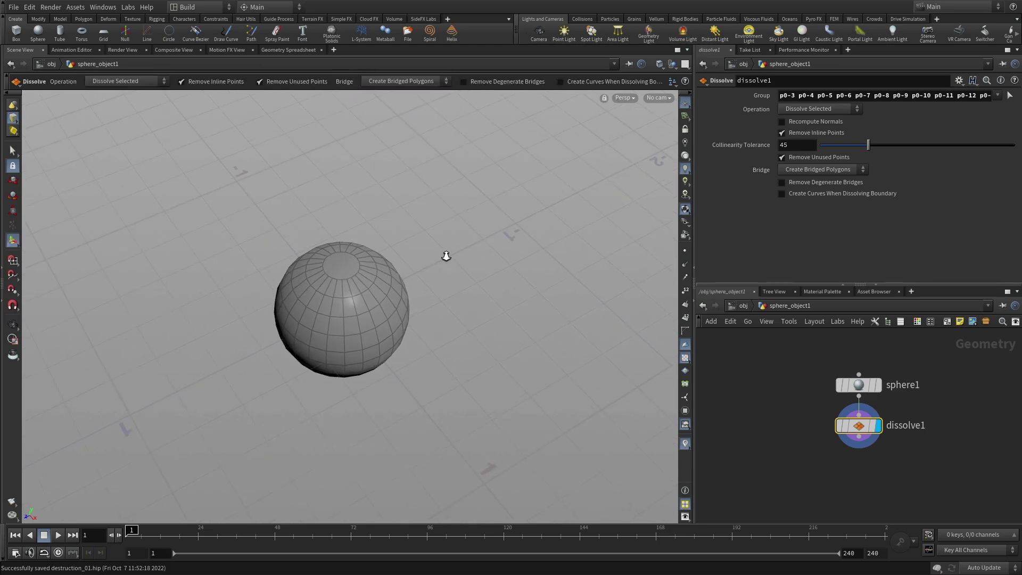
key("4")
key("s")
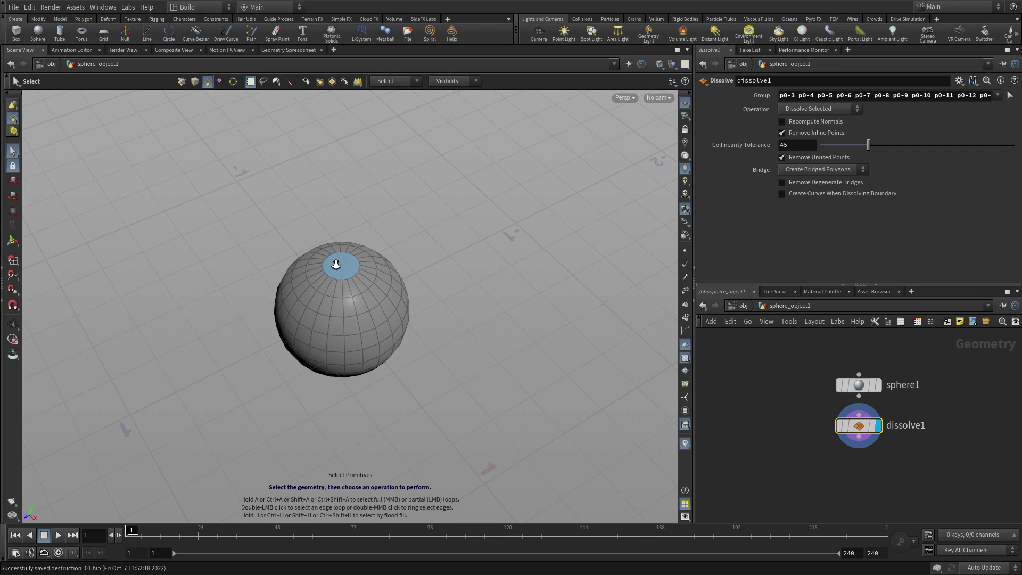
left_click(336, 265)
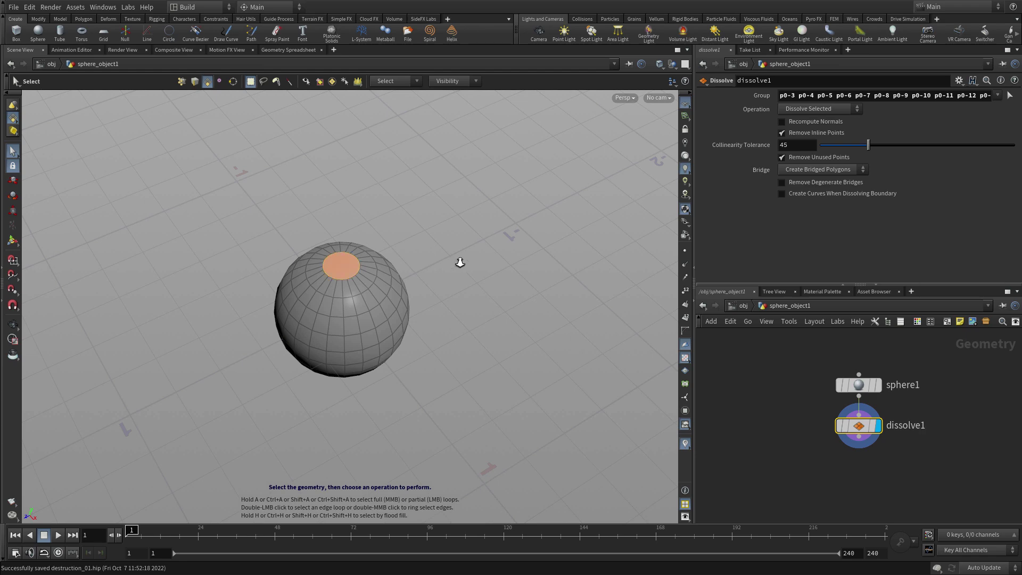
key("c")
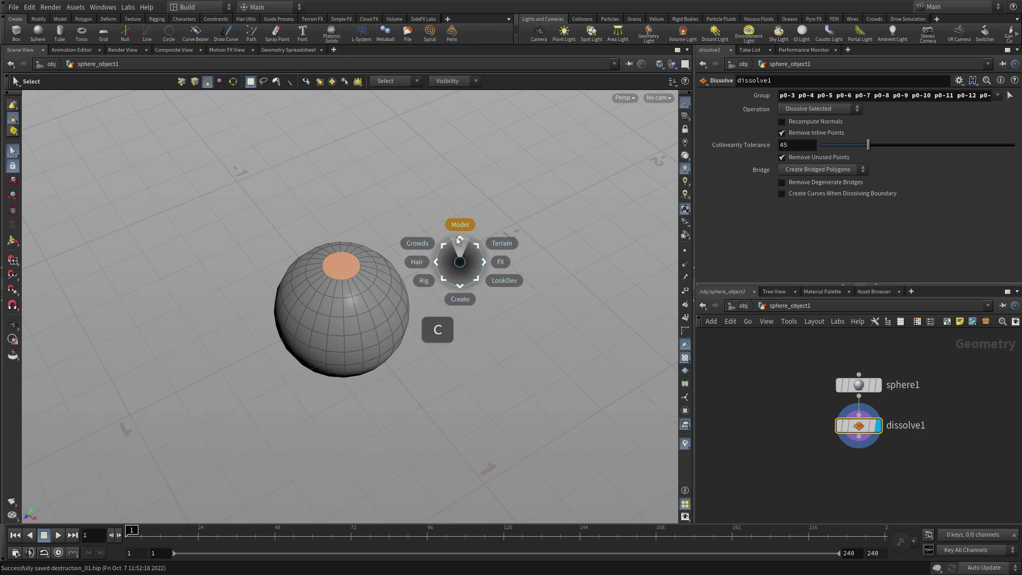
left_click(456, 186)
left_click(456, 153)
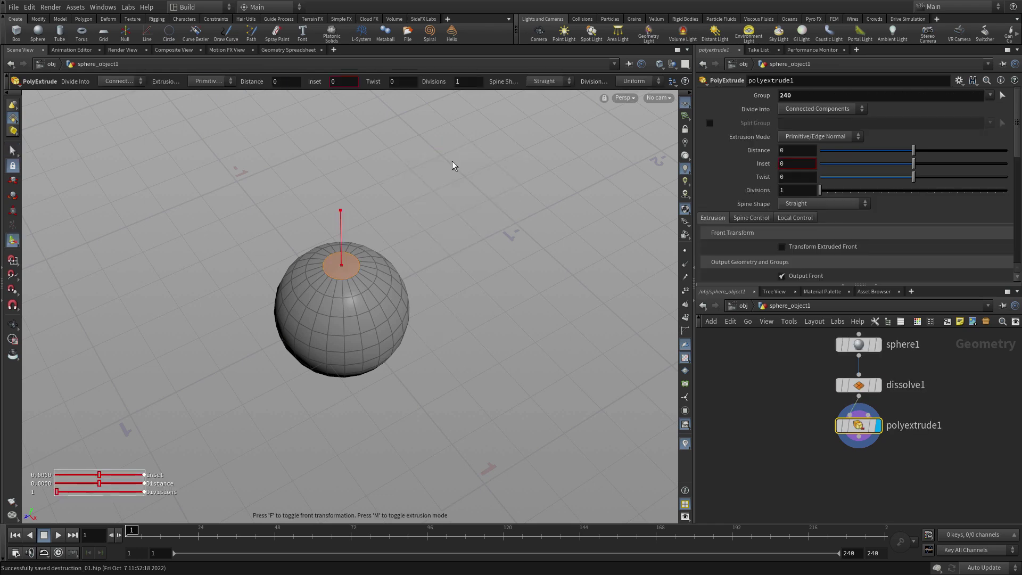
Extrude the cap up by 0.075 with Output Front turned off
key("Escape")
left_click_drag(426, 290, 463, 257)
key("Return")
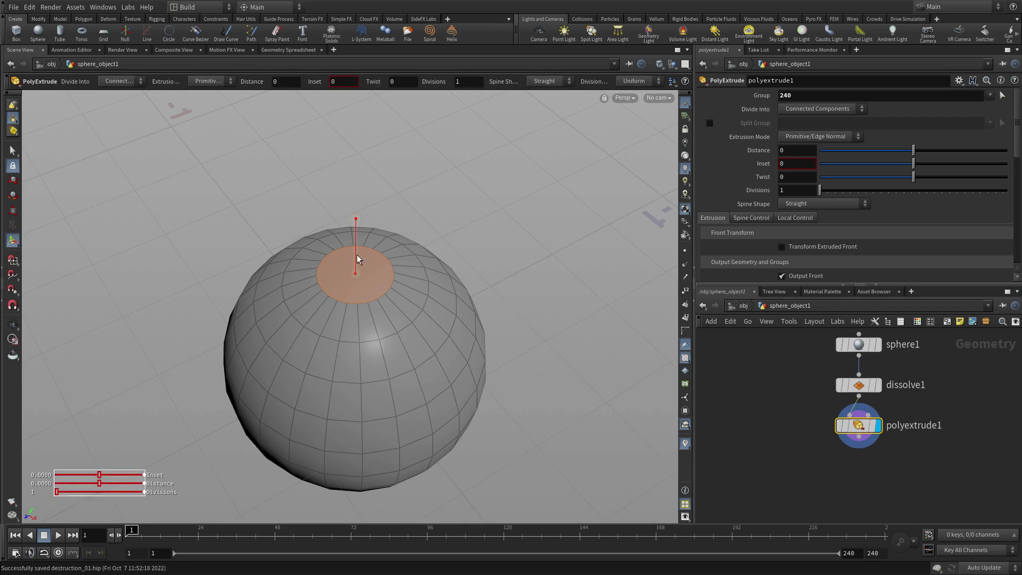
left_click_drag(357, 256, 361, 221)
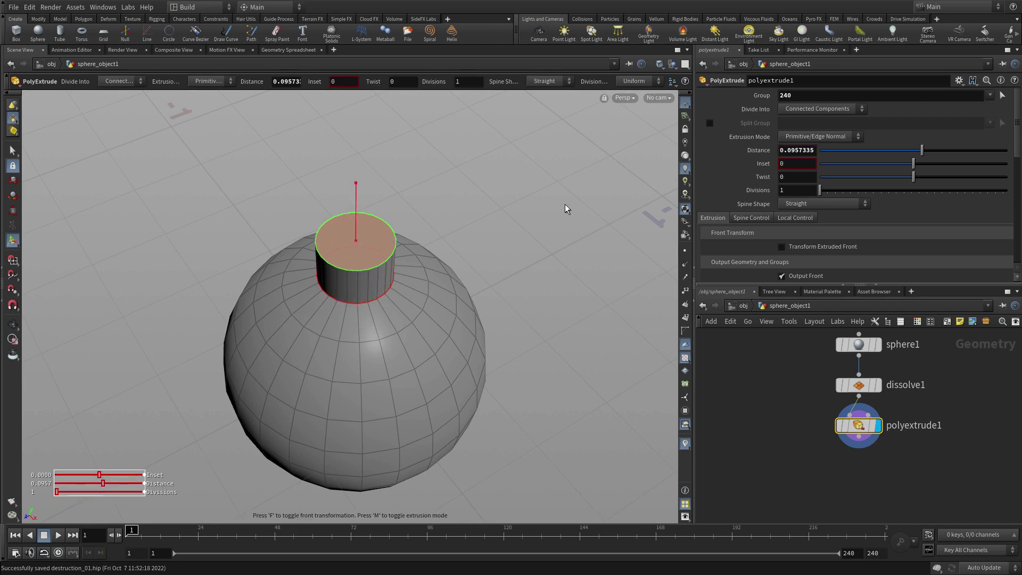
double_click(788, 151)
type("0.075")
key("Return")
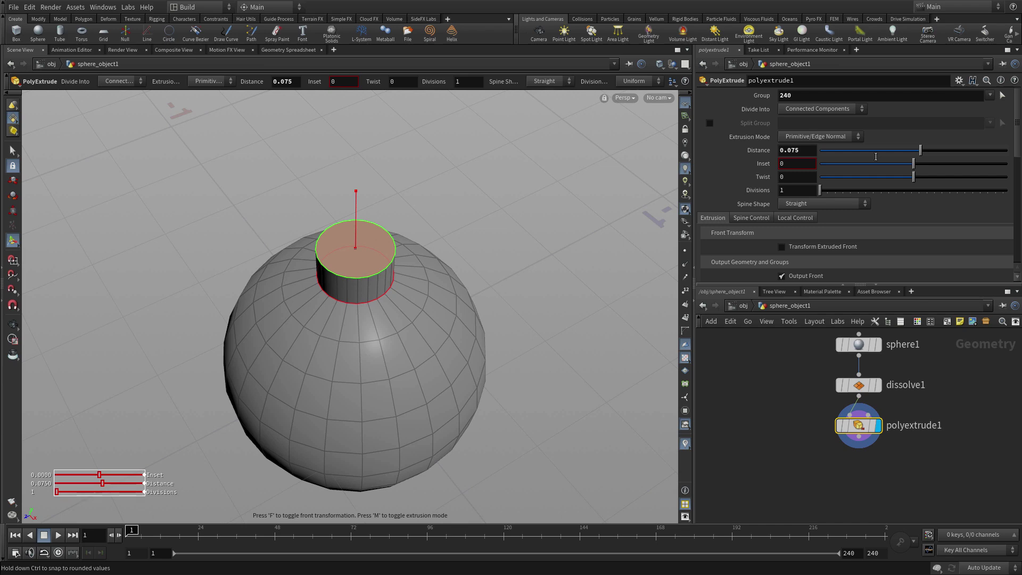
scroll(802, 239, "down", 3)
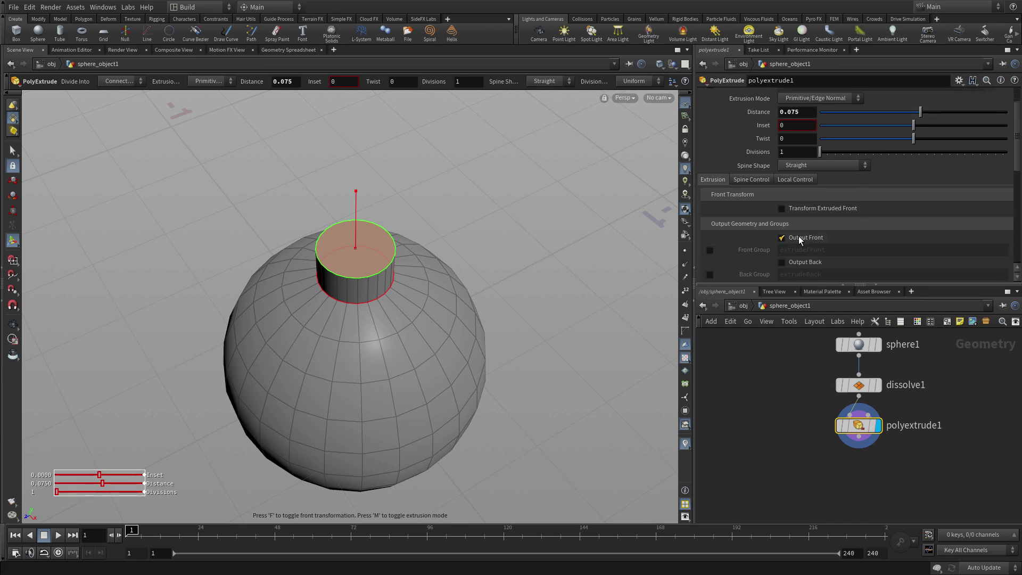
left_click(800, 238)
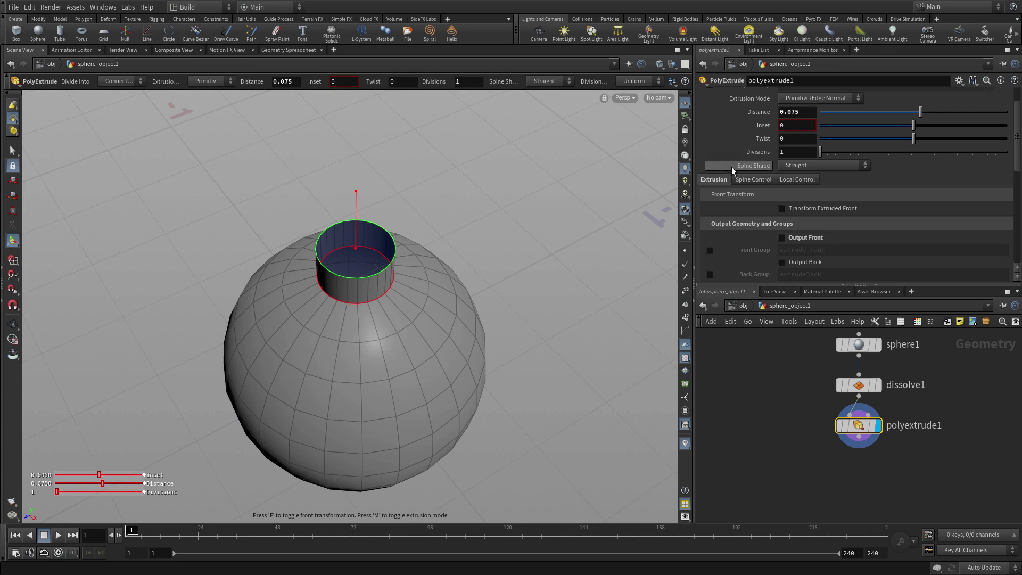
key("Escape")
left_click_drag(554, 287, 525, 276)
key("Return")
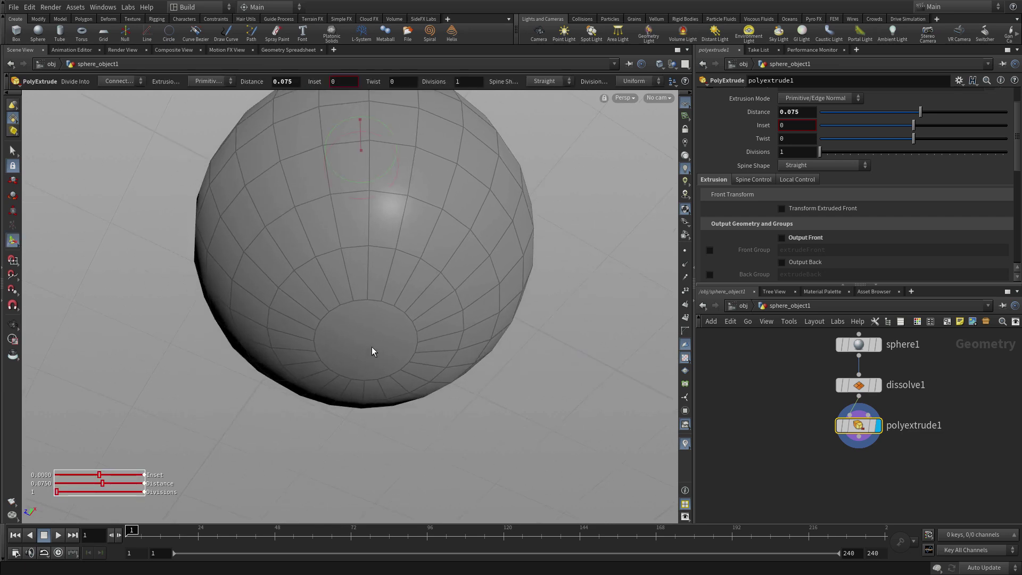
Delete the sphere's bottom cap face and select the edge loop around the hole
left_click(12, 151)
left_click(363, 343)
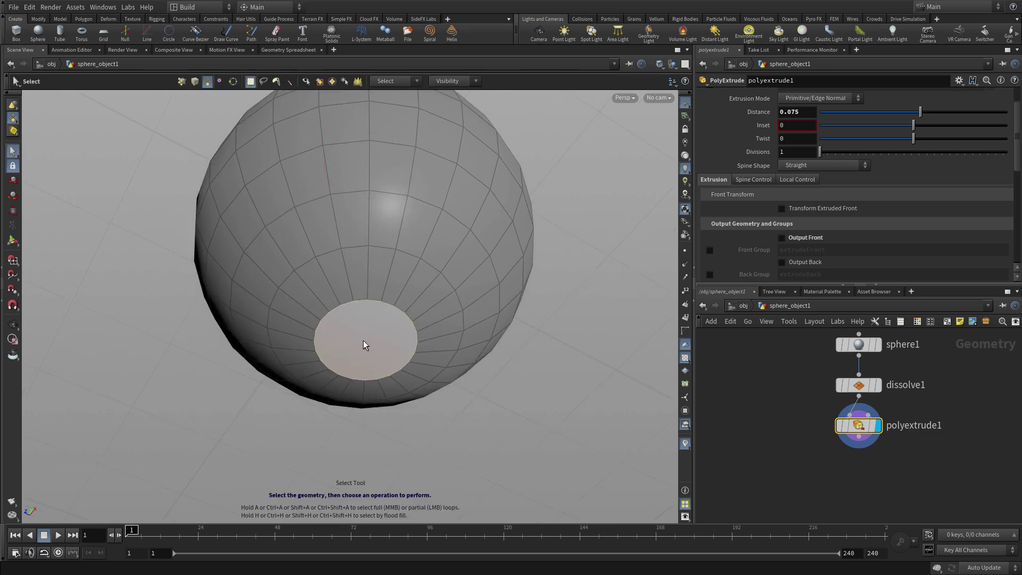
key("Delete")
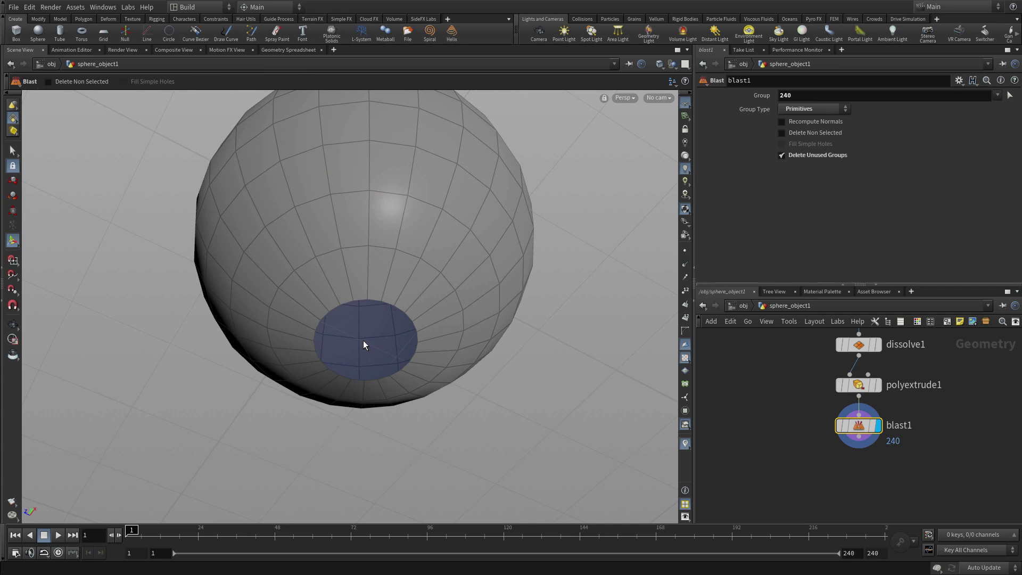
key("3")
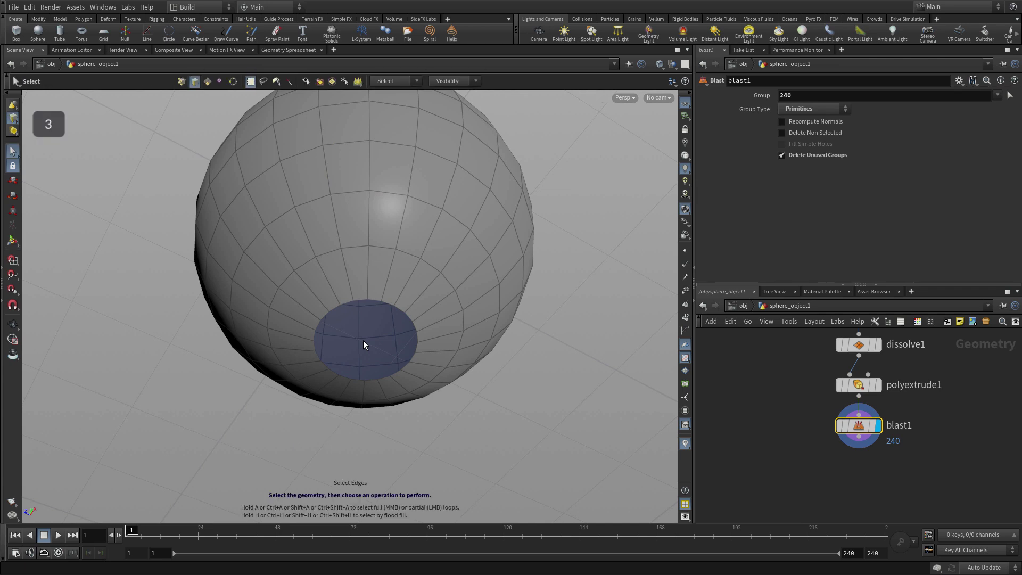
double_click(373, 301)
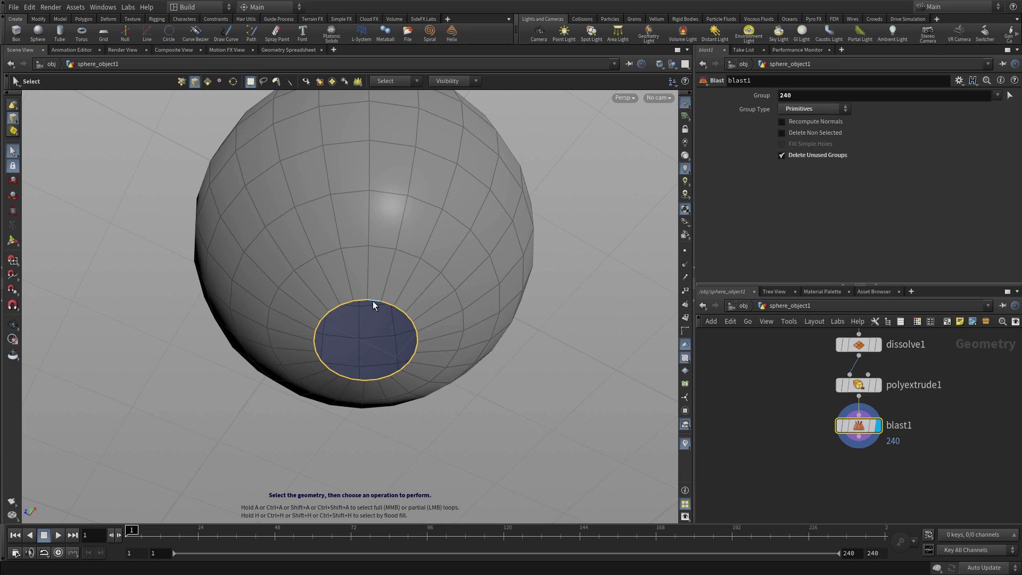
Fill the hole with a PolyFill node using Quadrilateral Grid mode and Smooth 270
key("Tab")
type("polyf")
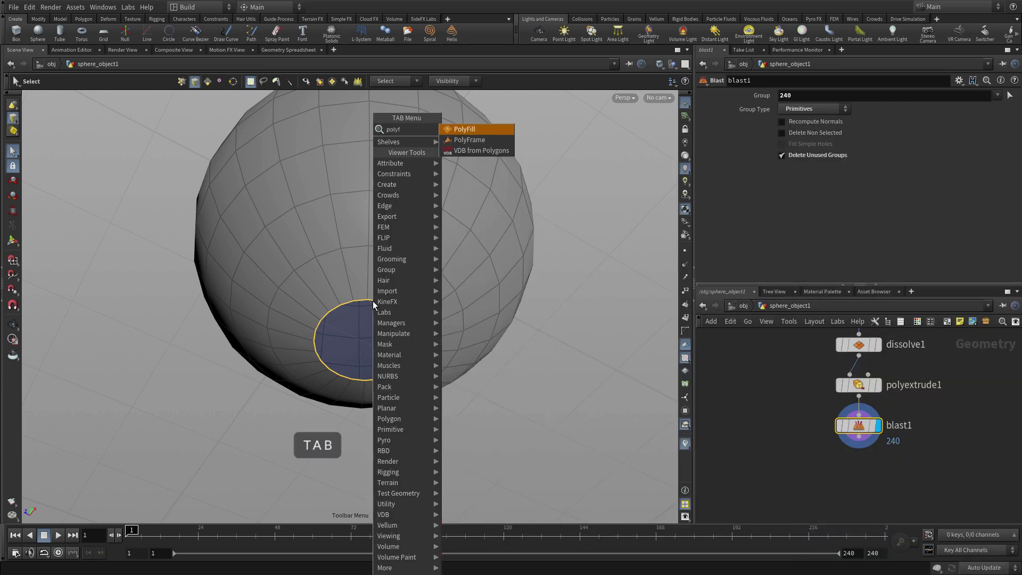
key("Return")
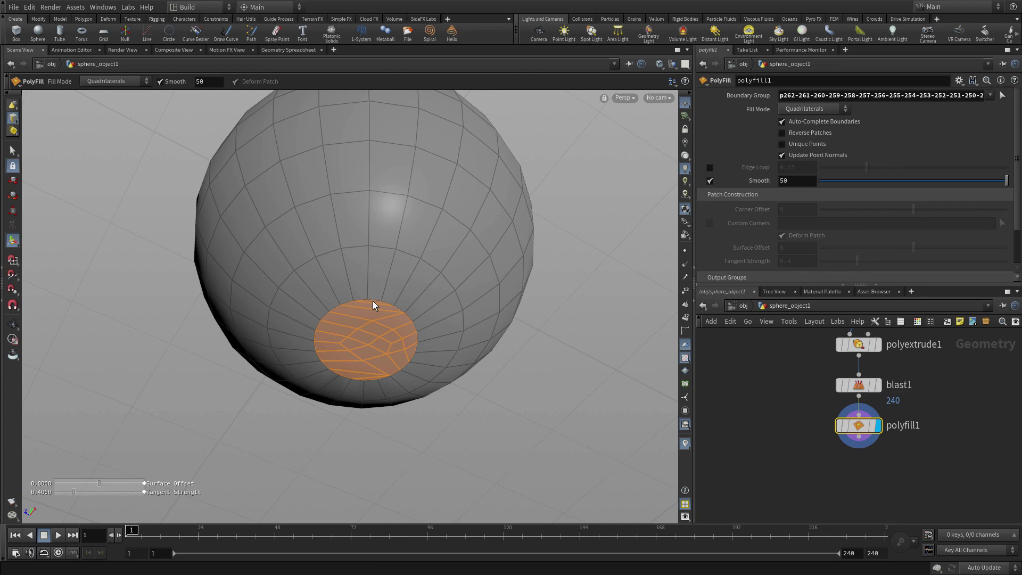
left_click(803, 110)
left_click(807, 173)
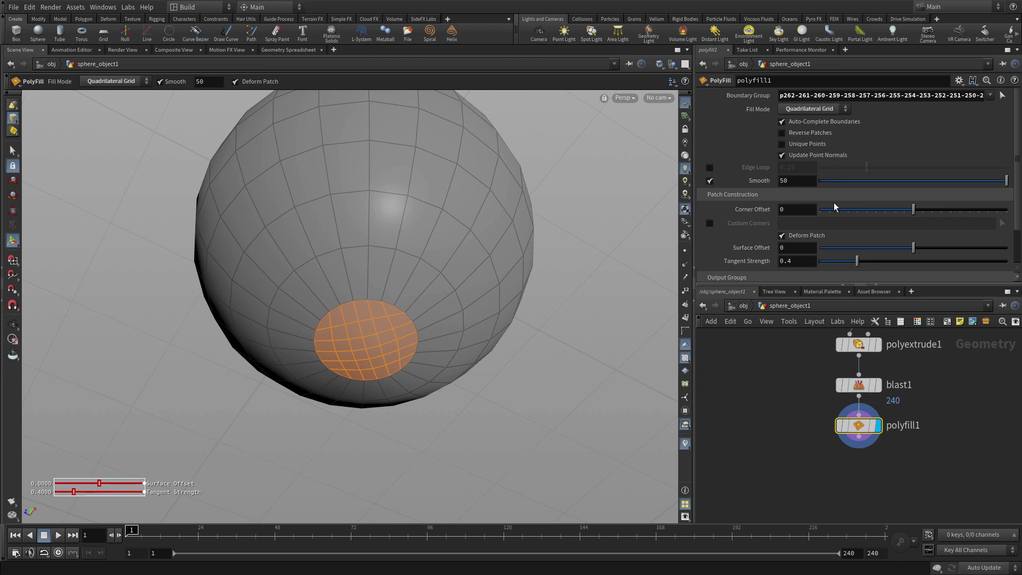
left_click(778, 180)
type("270")
key("Return")
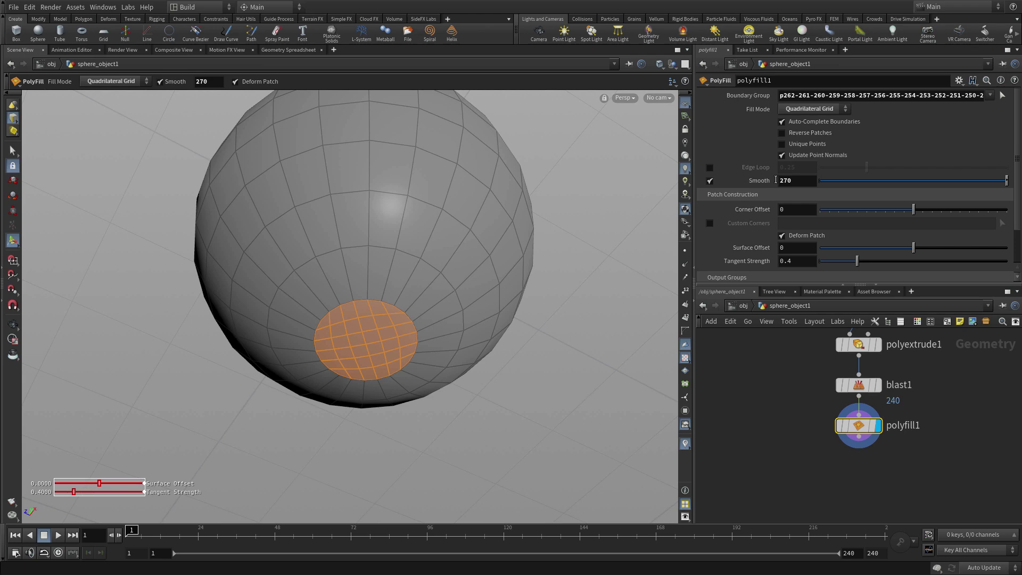
key("Escape")
left_click_drag(550, 224, 433, 296)
Select all primitives and extrude them by -0.04 with Output Back enabled
key("Return")
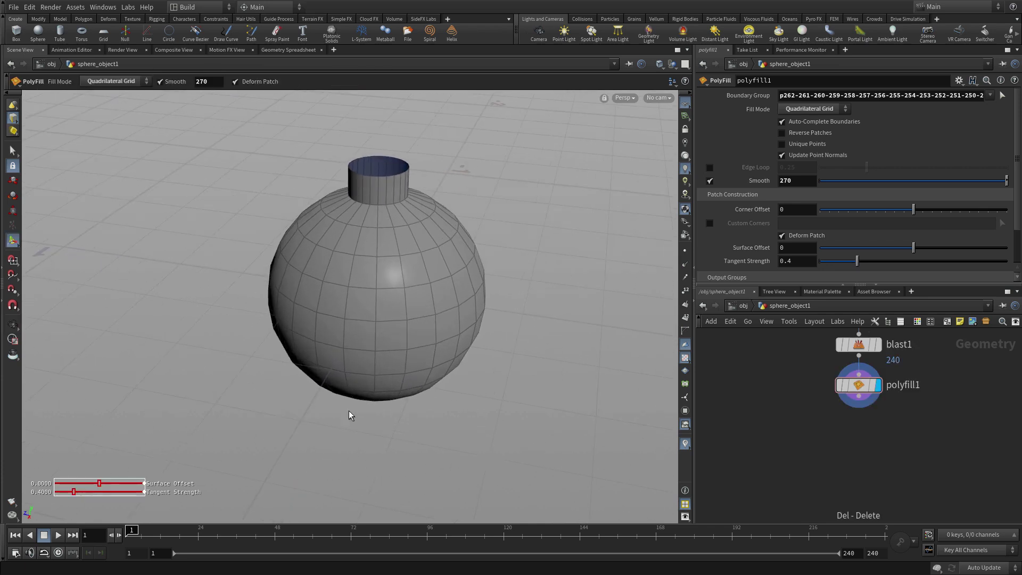
right_click(13, 117)
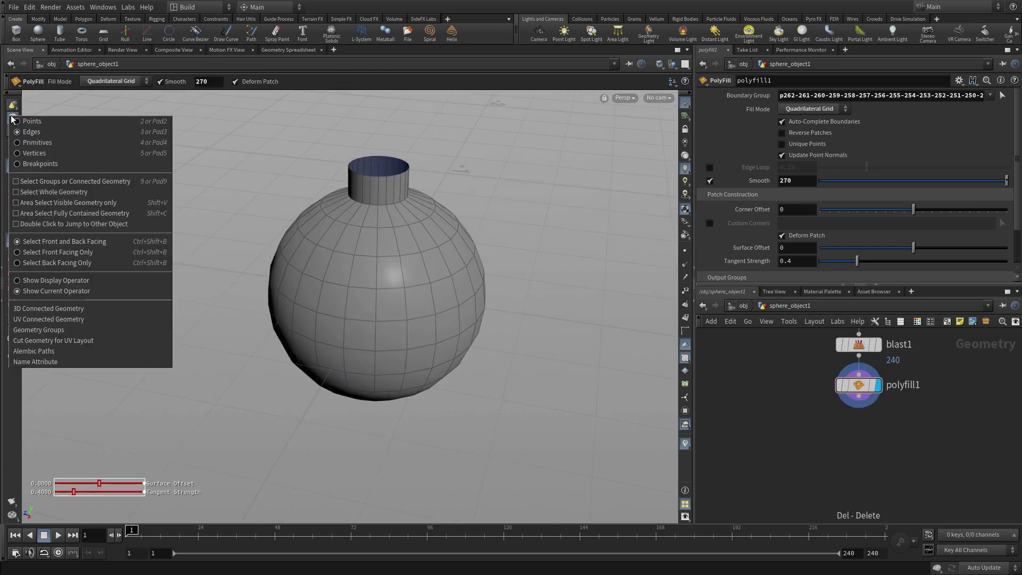
left_click(35, 143)
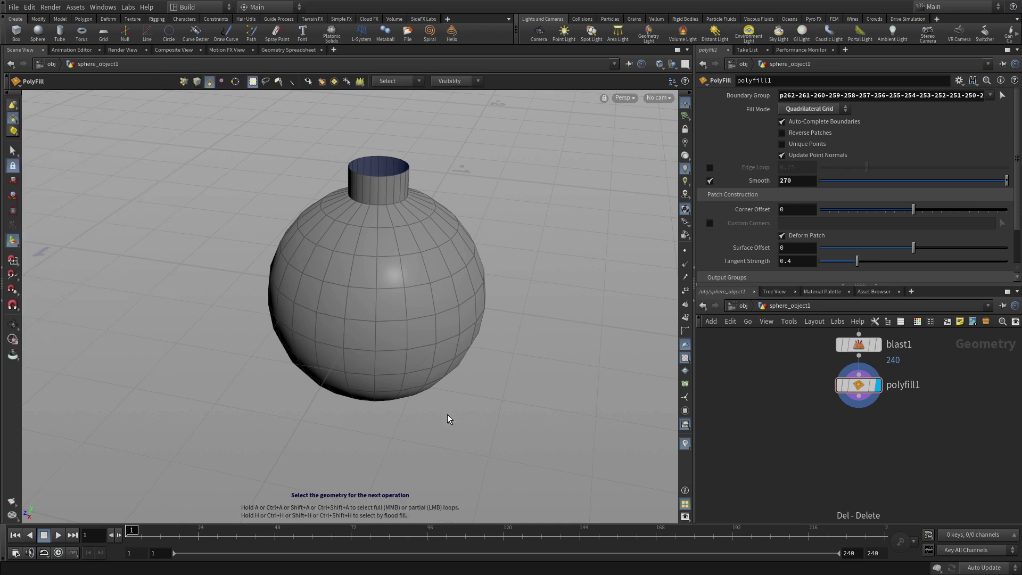
key("n")
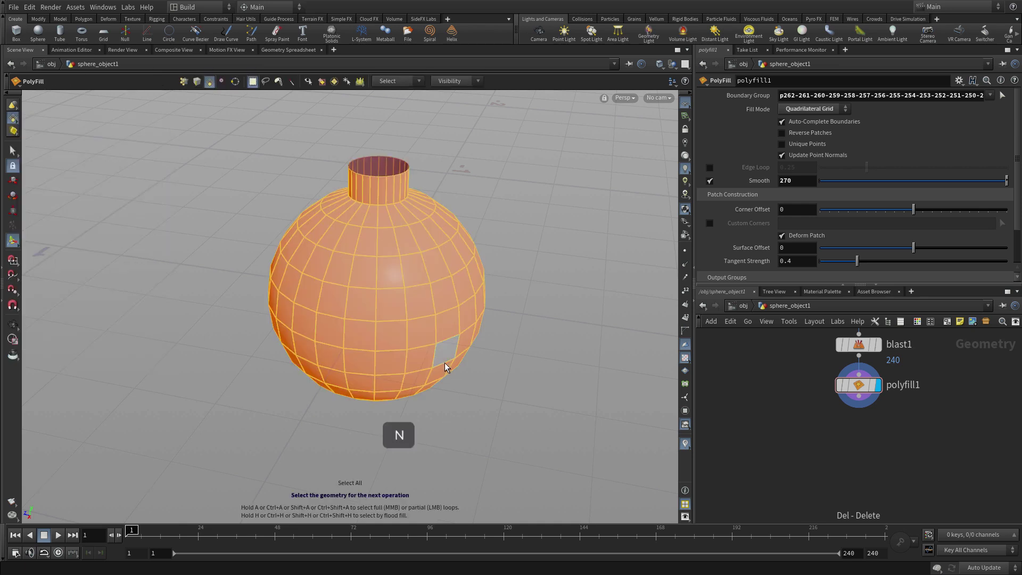
key("c")
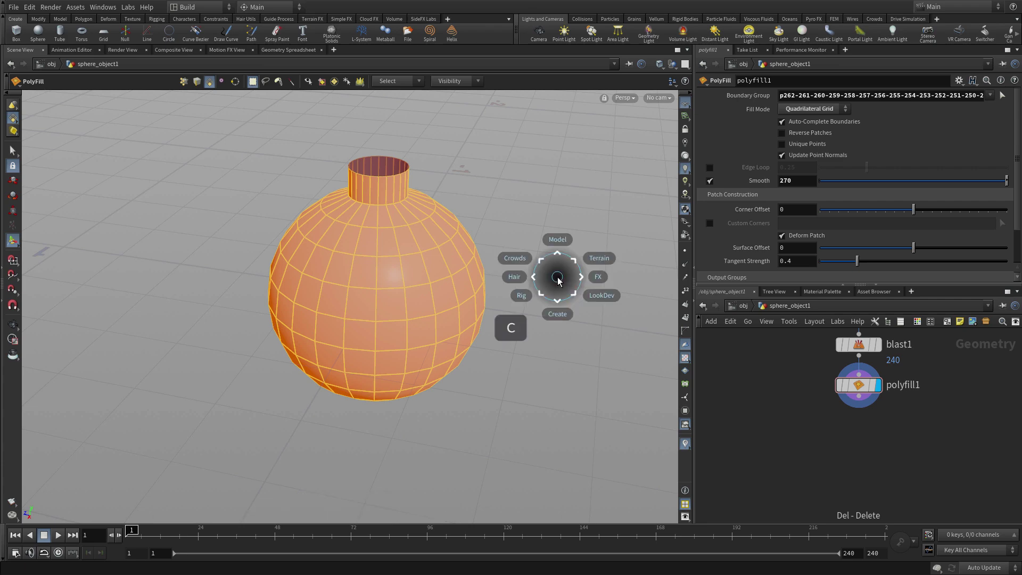
left_click(554, 235)
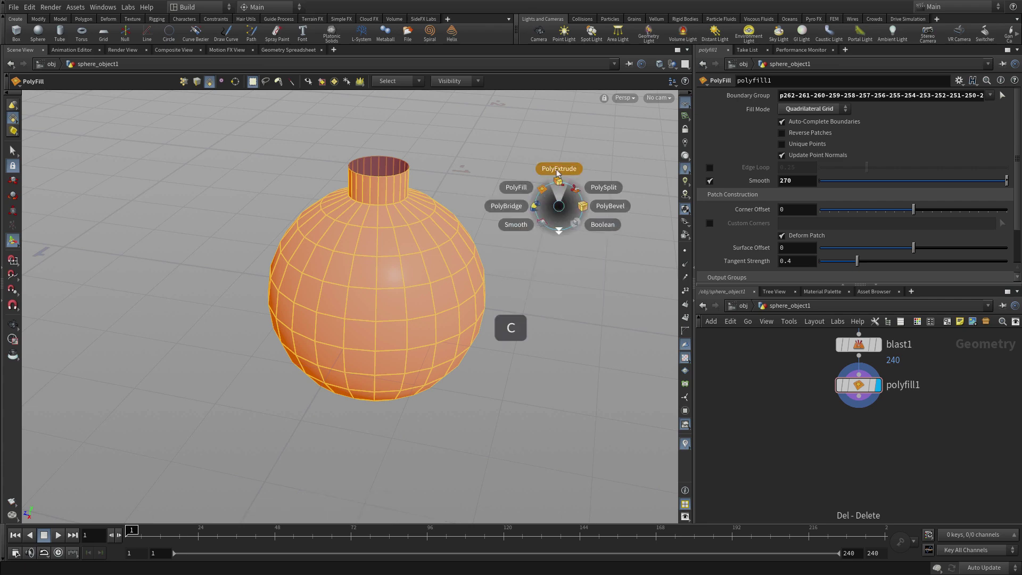
left_click(557, 175)
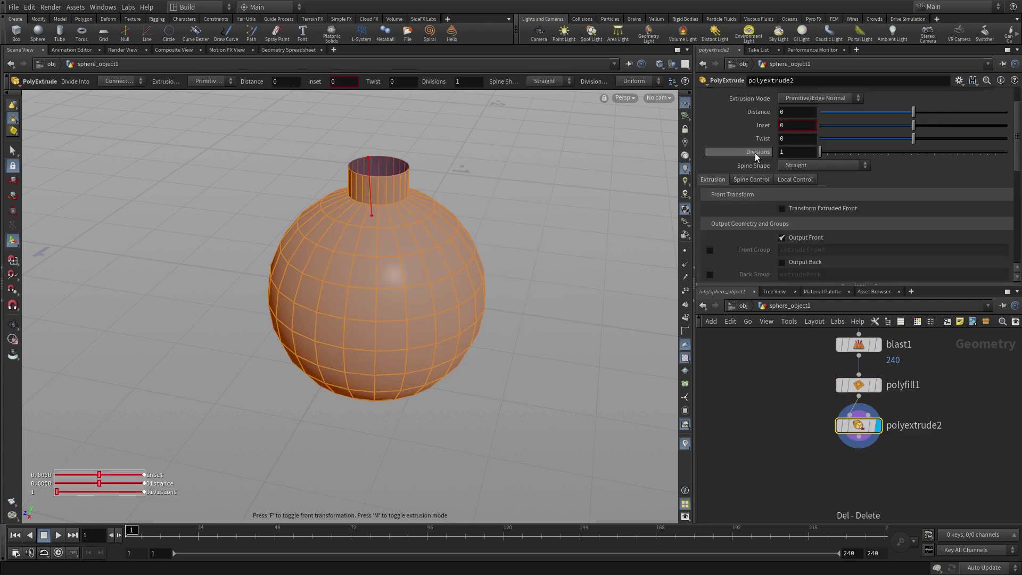
left_click(780, 112)
type("-")
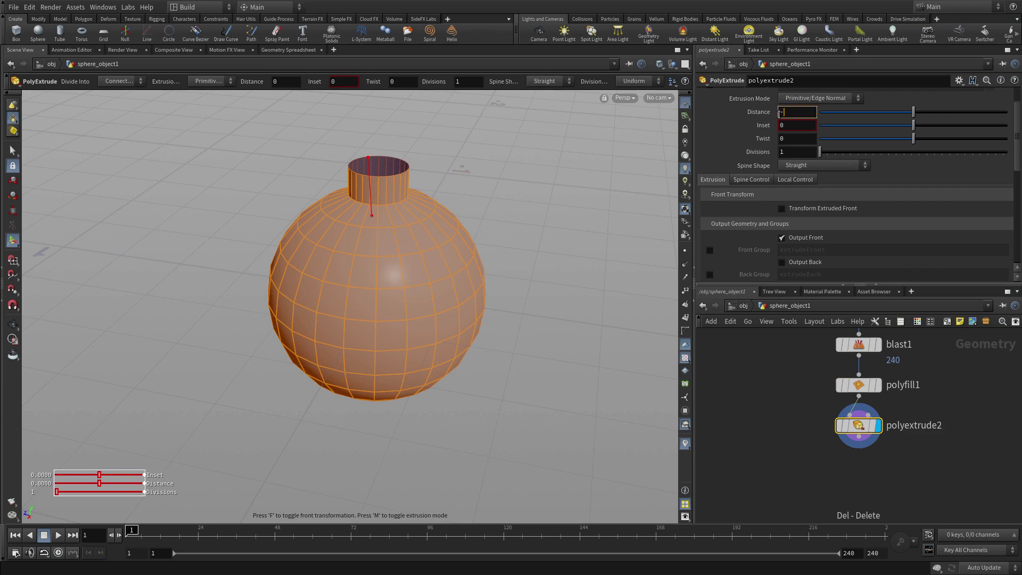
type("0.04")
key("Return")
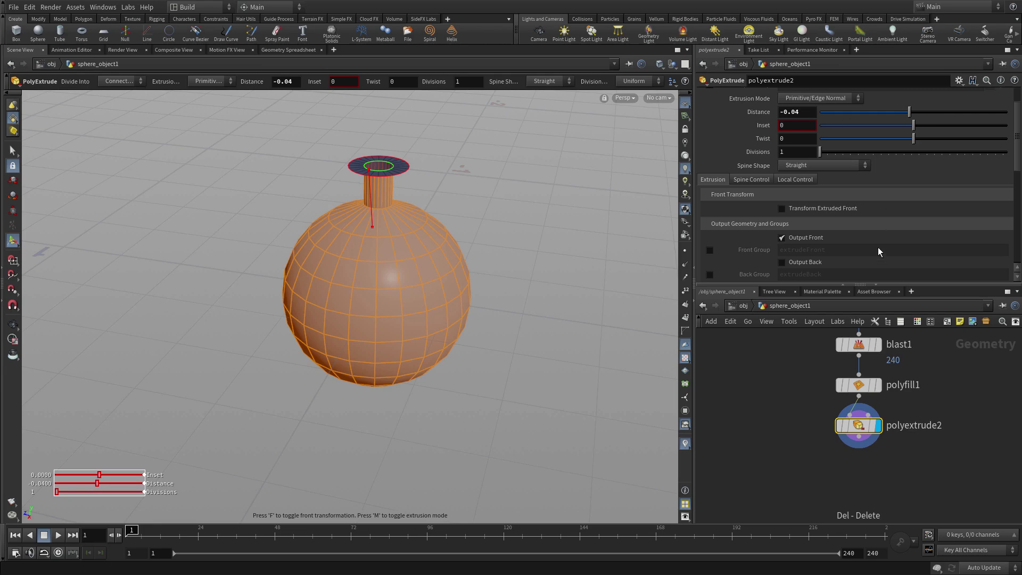
scroll(877, 247, "down", 2)
left_click(808, 210)
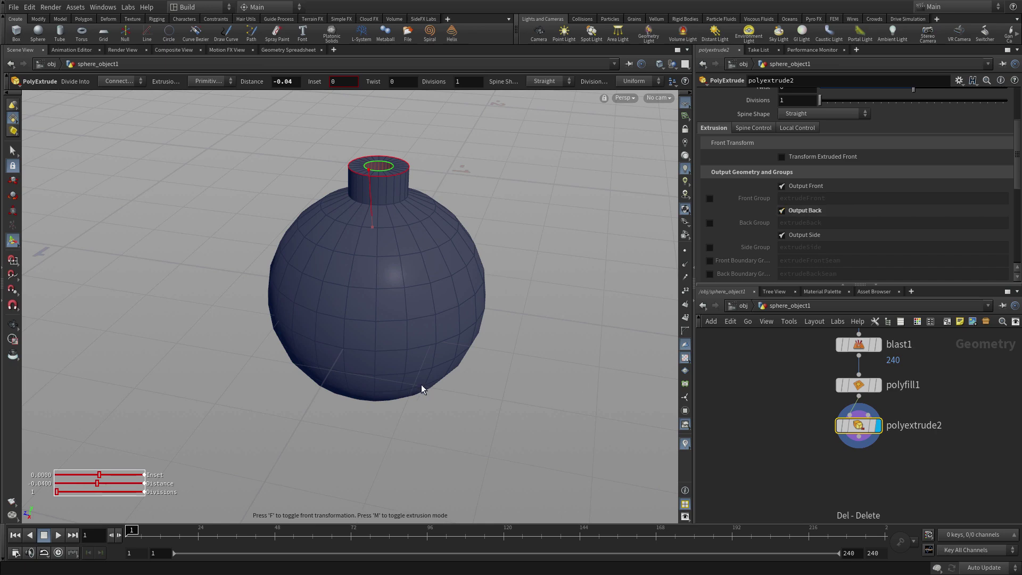
Add a Reverse node after polyextrude2 to flip the shell's normals, then zoom toward the neck
key("n")
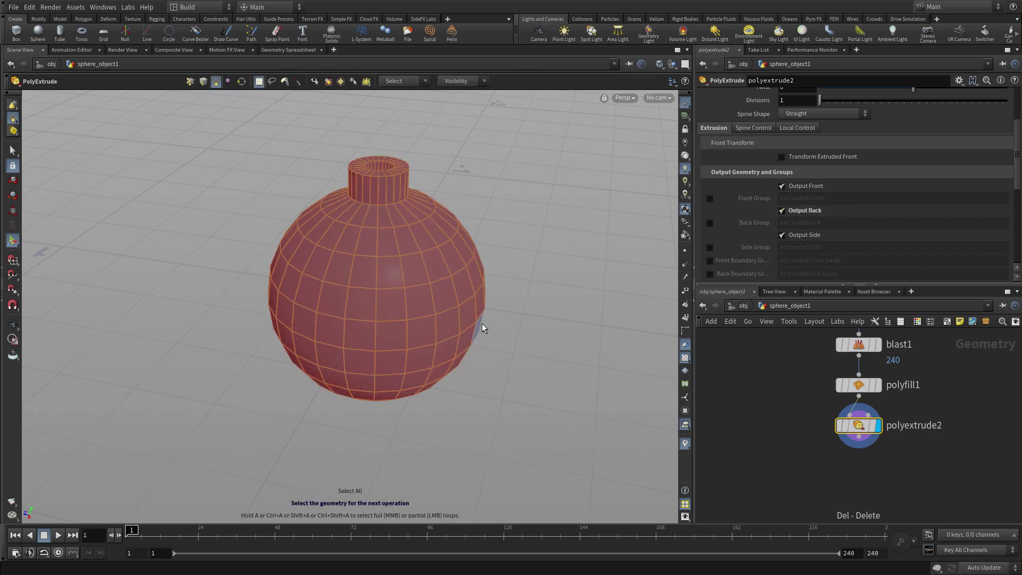
key("Tab")
type("reve")
key("Return")
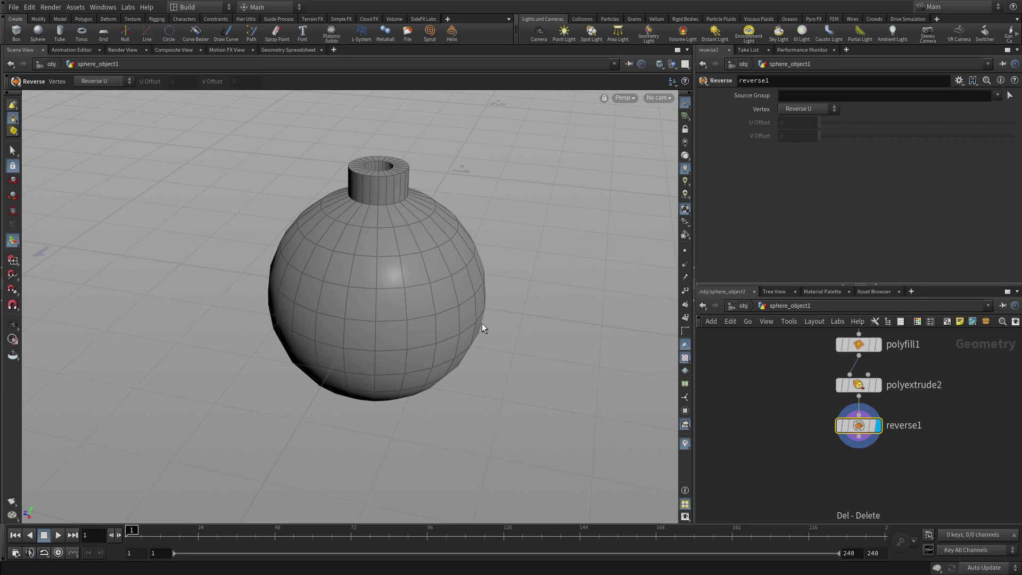
key("s")
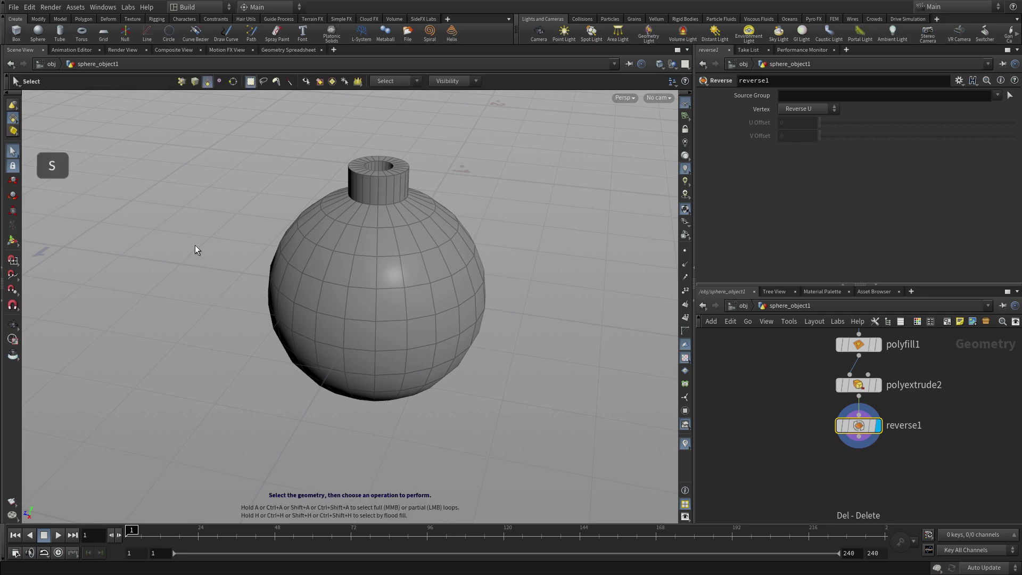
key("3")
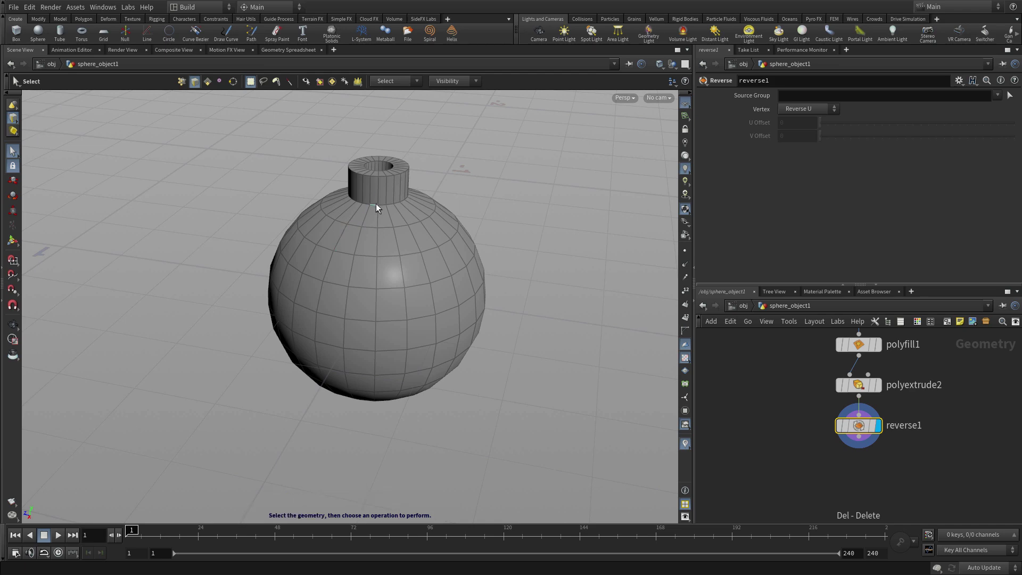
key("Escape")
scroll(532, 237, "up", 6)
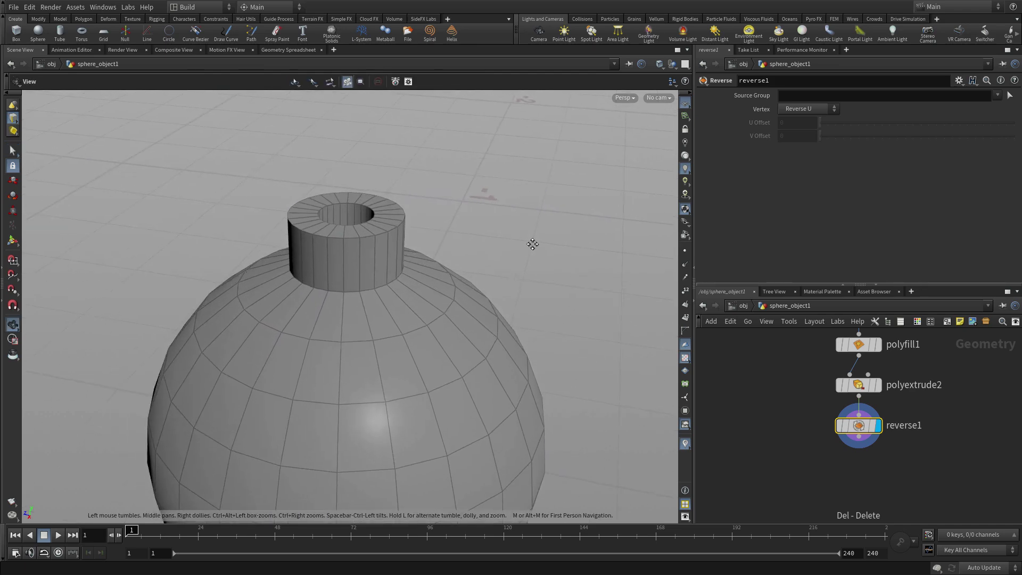
scroll(506, 250, "up", 5)
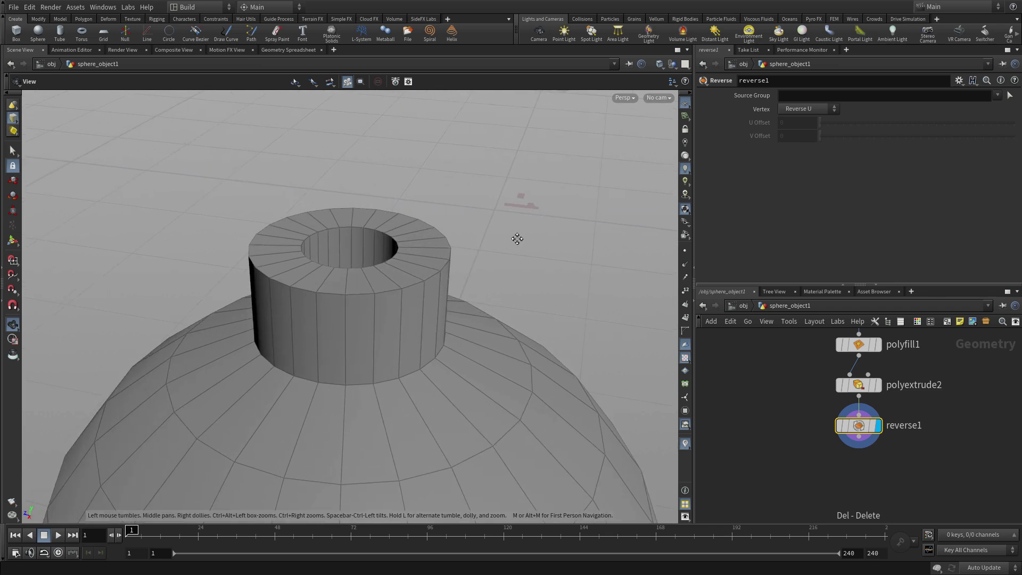
Select the neck's outer and inner top rim loops and bevel them at Distance 0.005 with 3 Divisions
key("s")
double_click(384, 290)
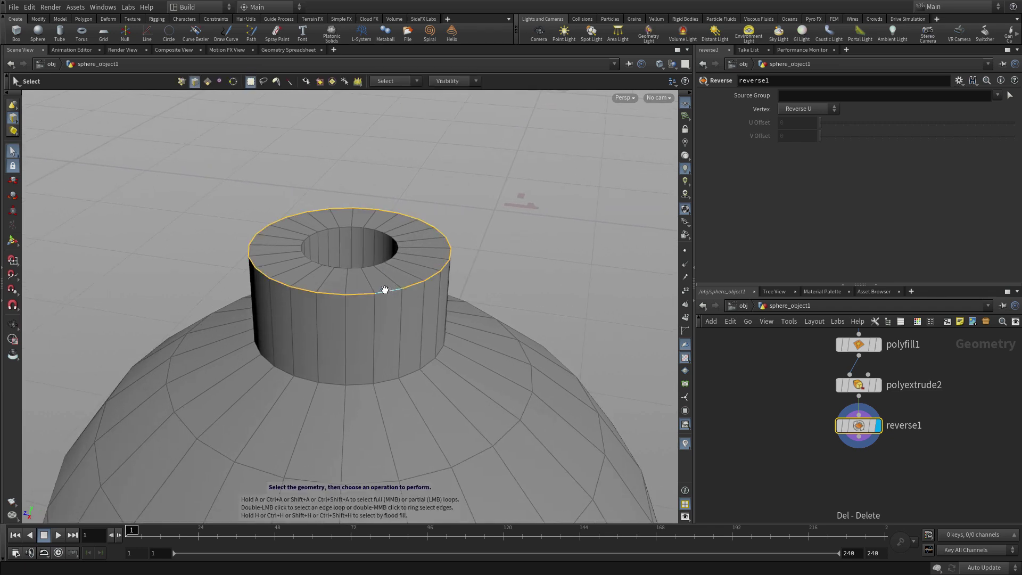
double_click(365, 266, "shift")
key("c")
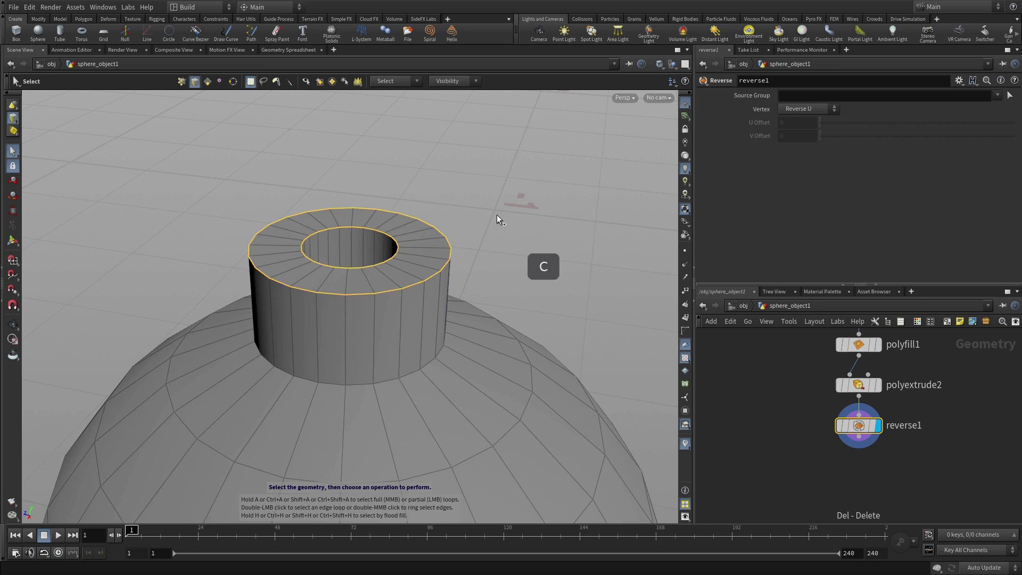
left_click(494, 140)
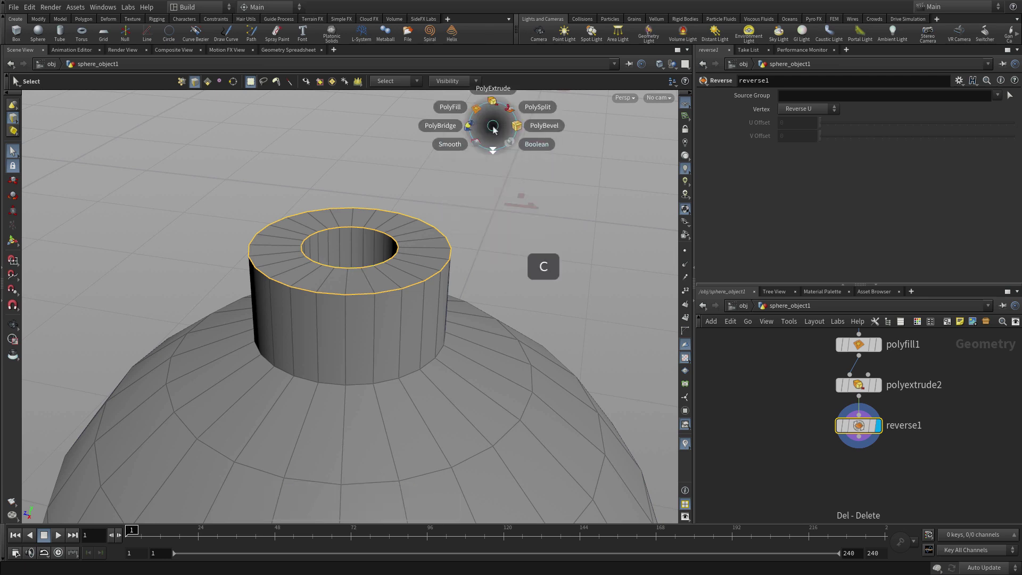
left_click(522, 132)
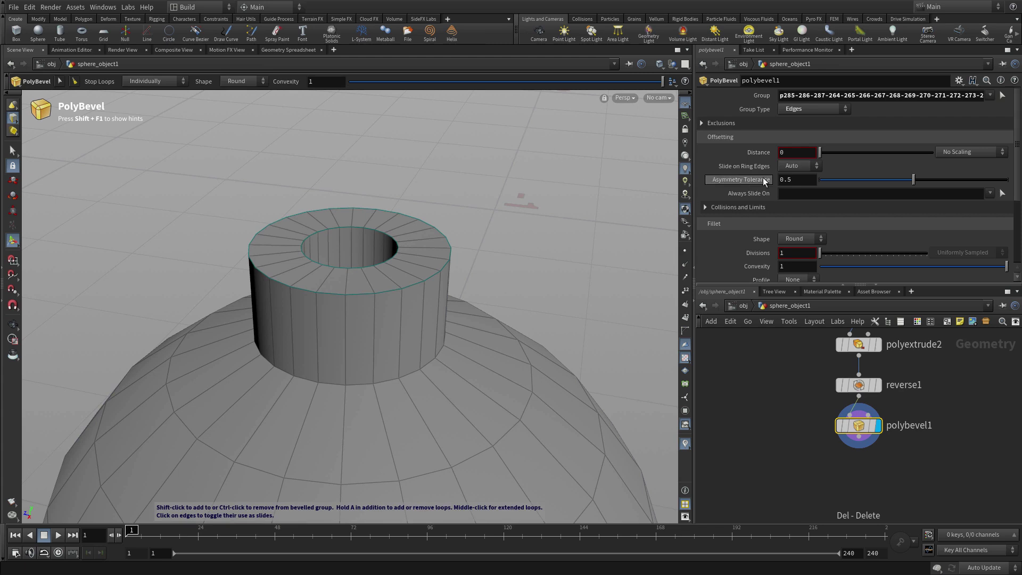
left_click(790, 154)
type("0.005")
key("Return")
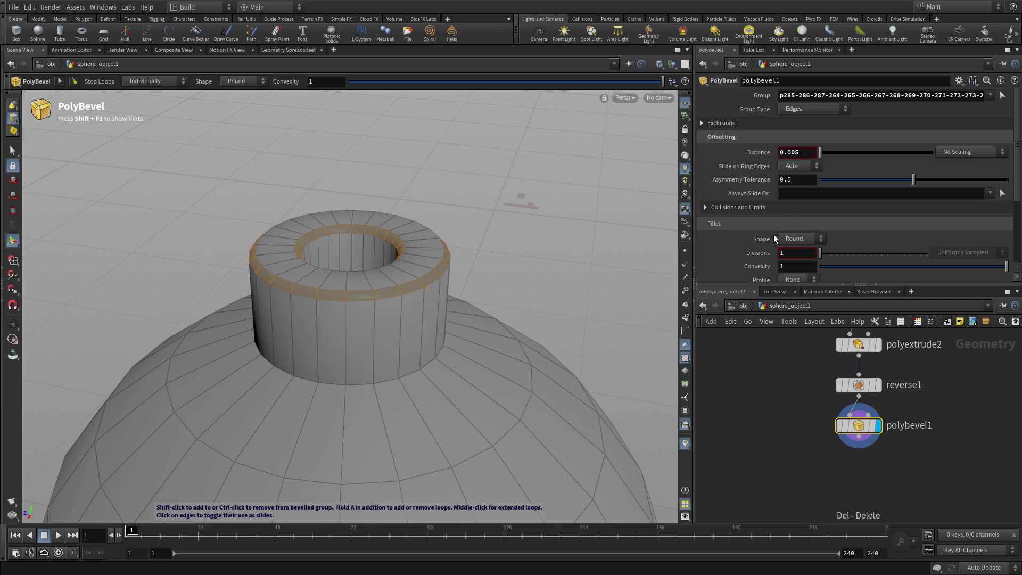
left_click(782, 253)
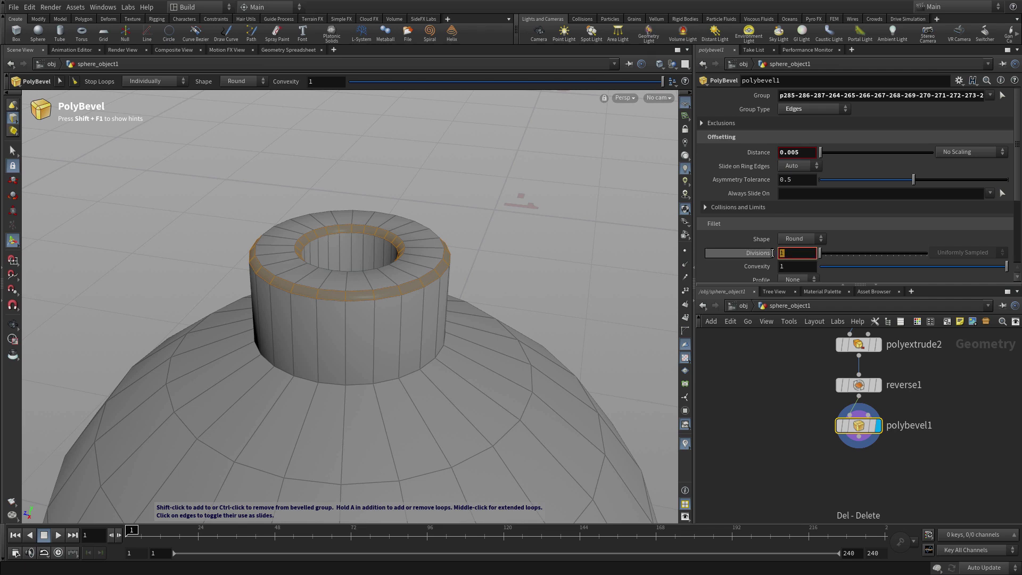
type("3")
key("Return")
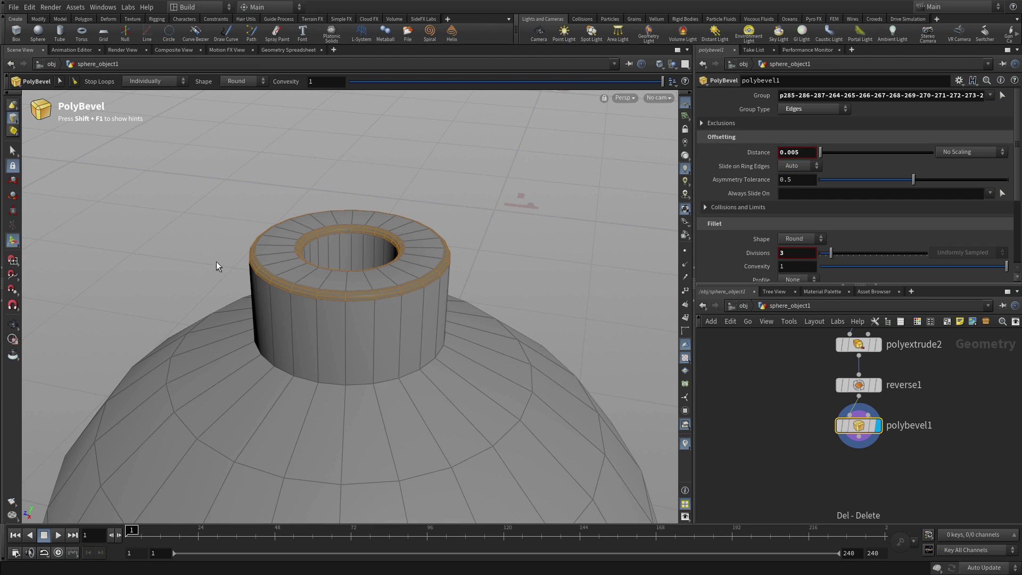
Select the neck's base edge loop and repeat the bevel with Distance 0.01 and 3 Divisions
key("s")
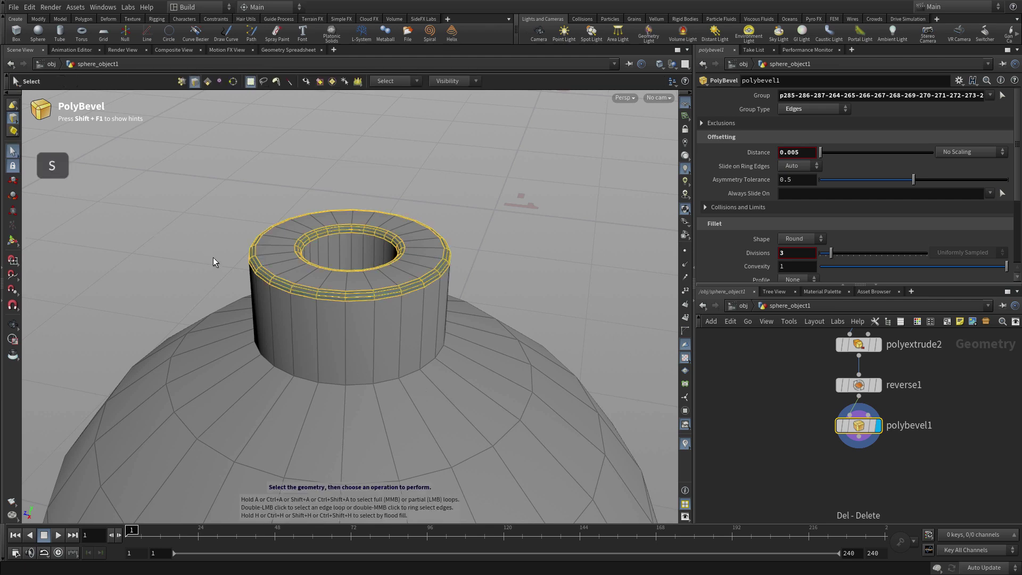
double_click(365, 385)
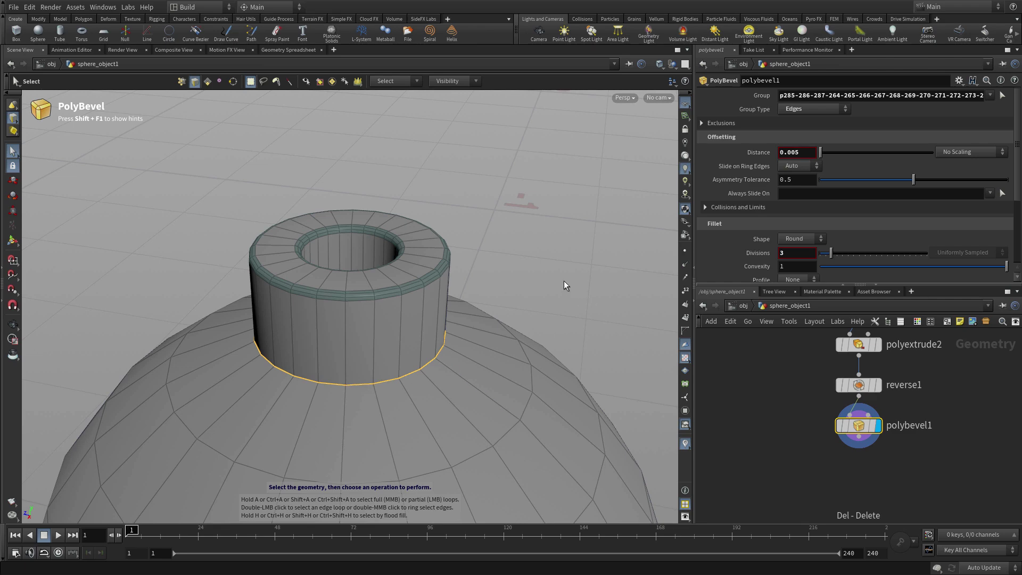
key("q")
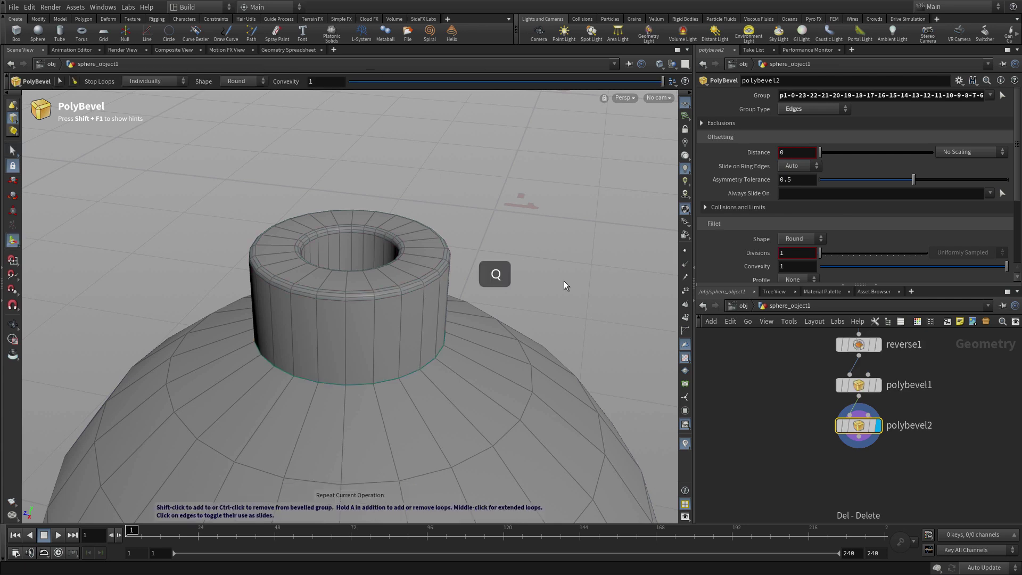
left_click(780, 152)
type("0.")
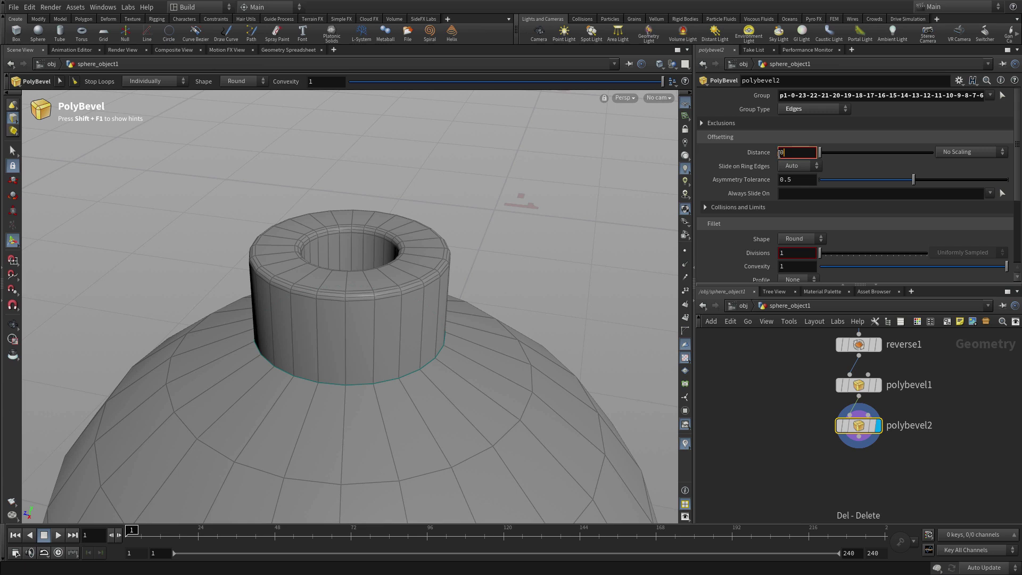
type("01")
key("Return")
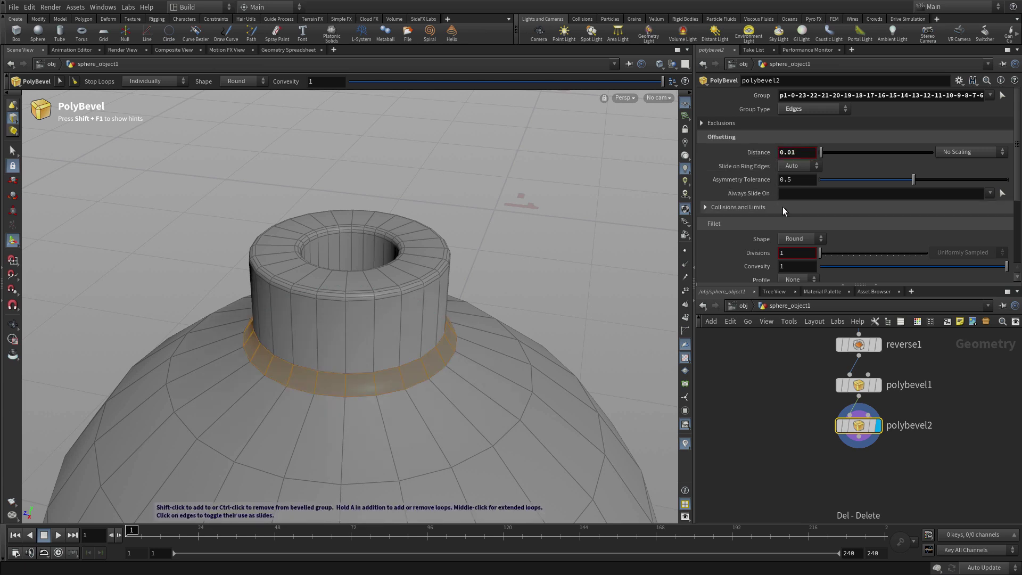
double_click(789, 249)
type("3")
key("Return")
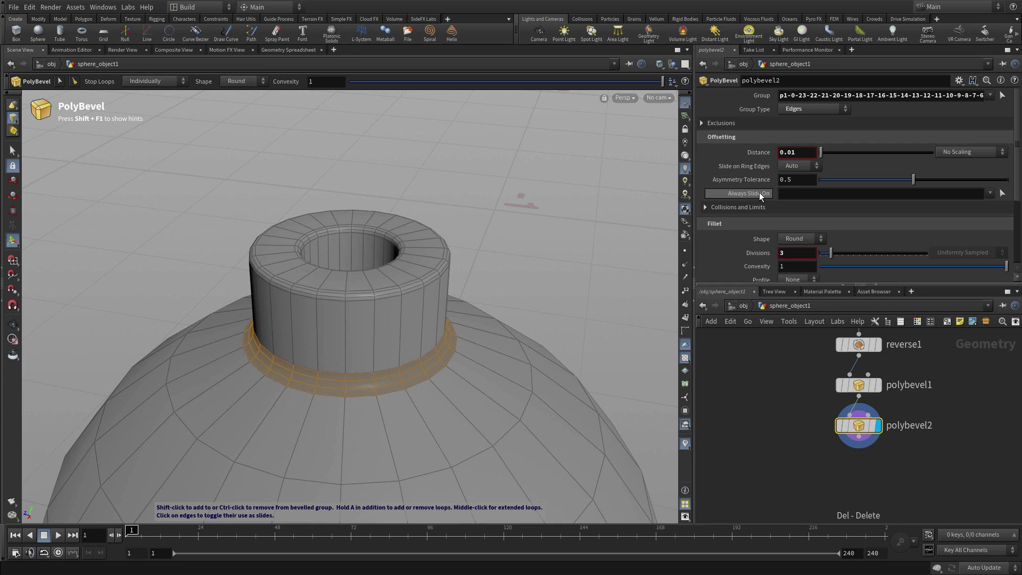
Pull the view back to show the whole bomb and pan the node network
key("Escape")
scroll(509, 260, "down", 2)
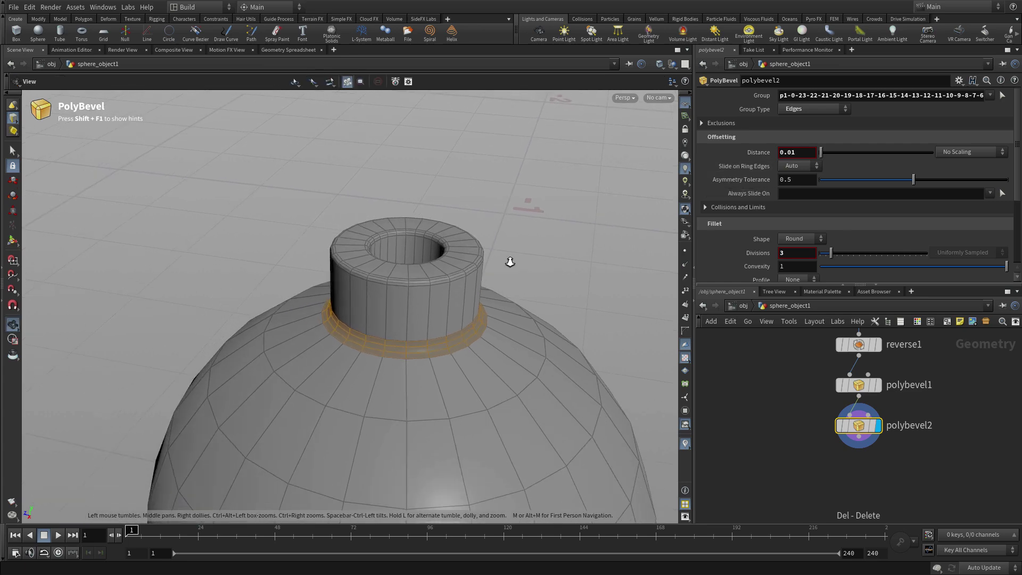
middle_click_drag(534, 293, 451, 128)
scroll(451, 128, "down", 5)
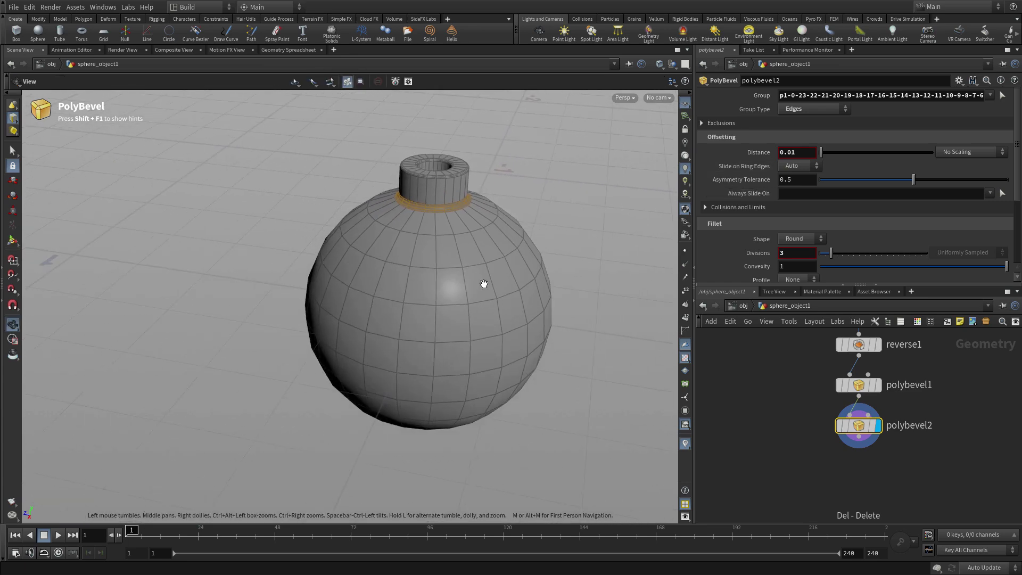
key("Return")
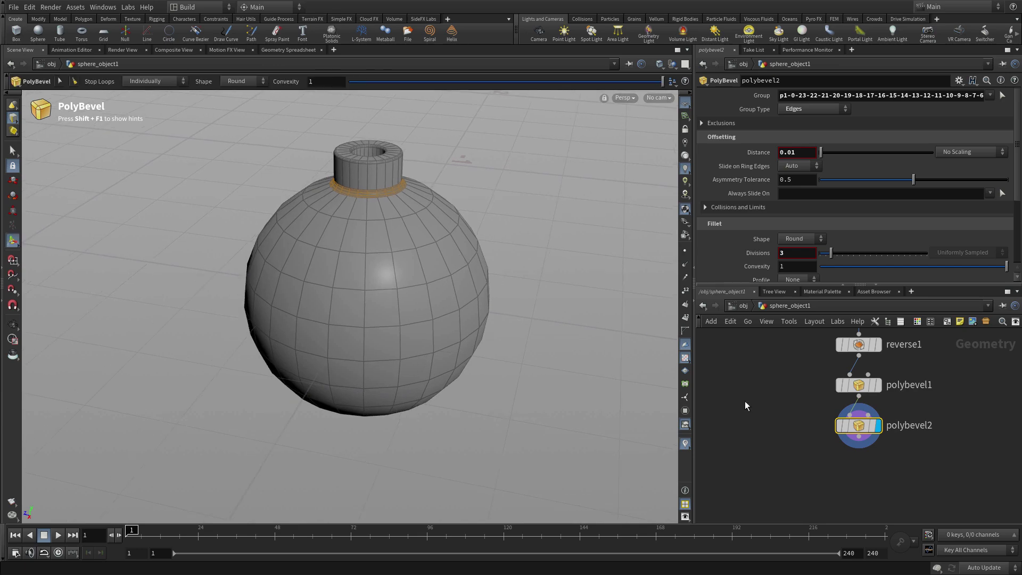
scroll(872, 468, "up", 1)
middle_click_drag(875, 491, 854, 457)
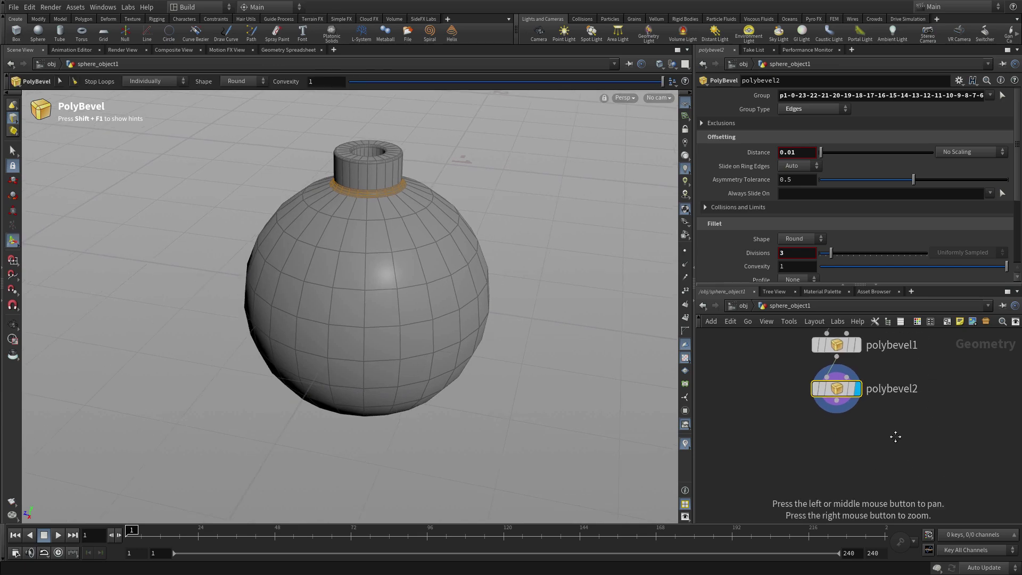
Add a Transform node below polybevel2, wire it in and set its display flag
key("Tab")
left_click(854, 446)
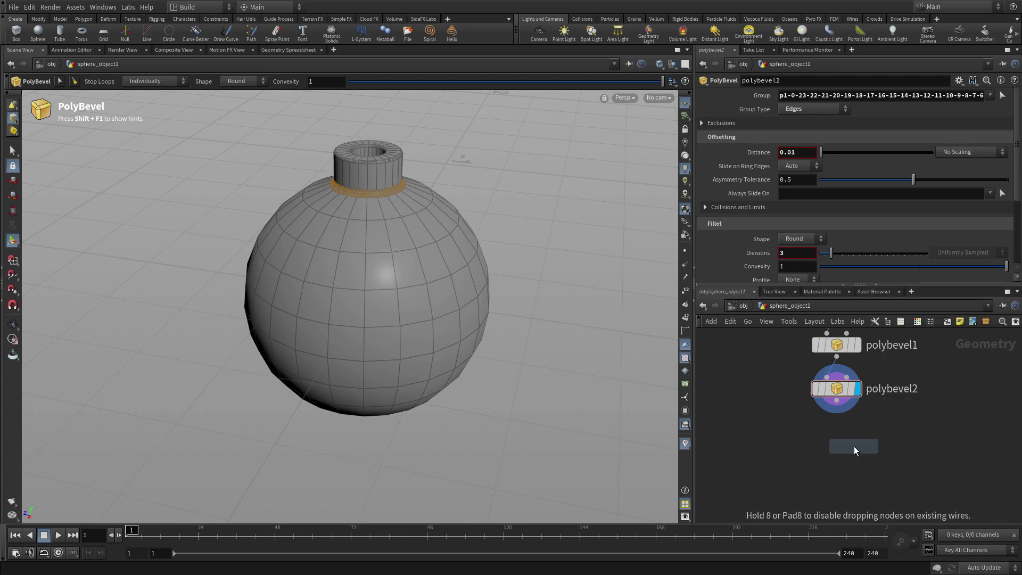
left_click(841, 462)
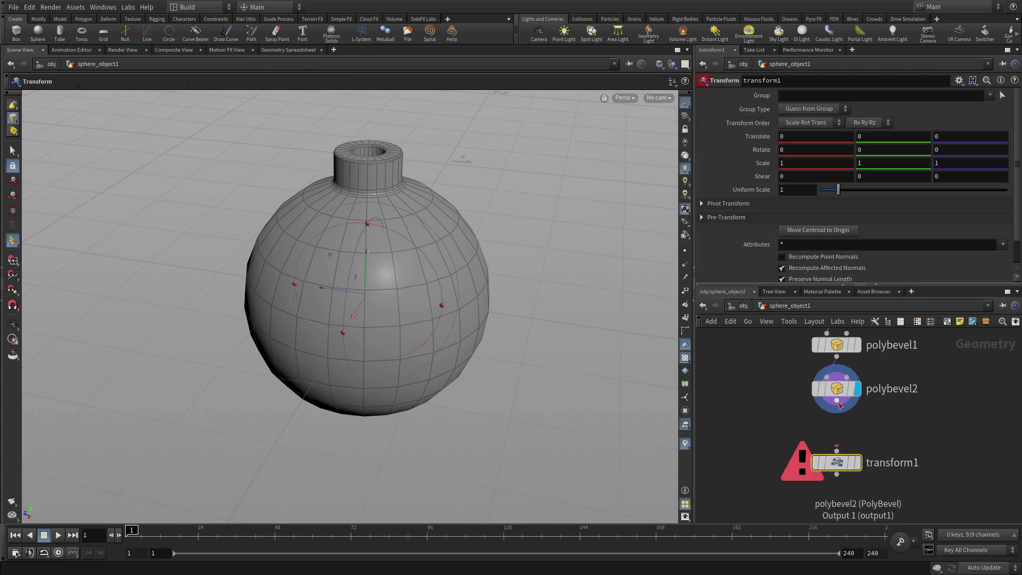
left_click(836, 450)
left_click(856, 462)
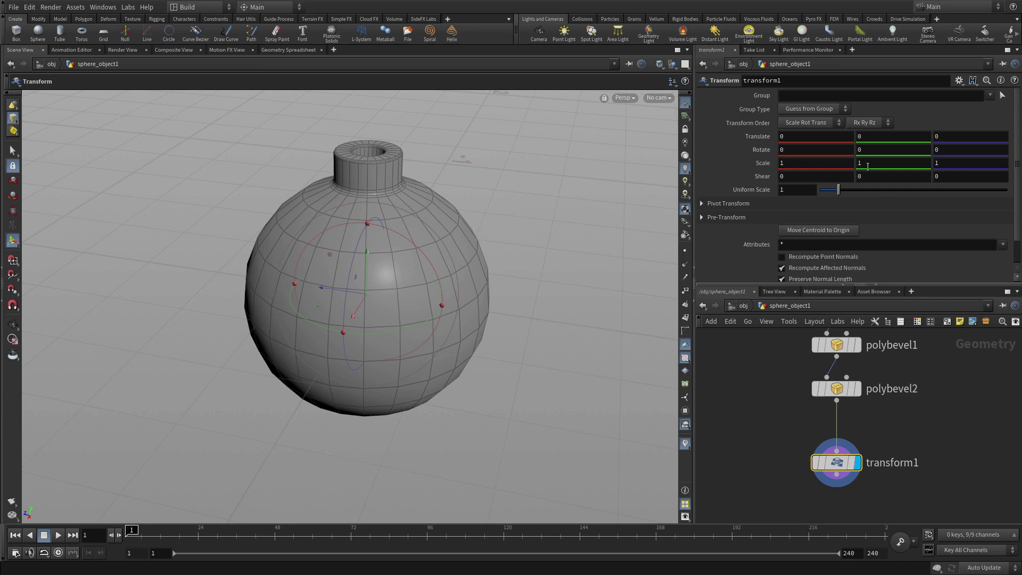
Raise the bomb by setting the Transform's Translate Y to 0.3
left_click(856, 137)
type("0.3")
key("Return")
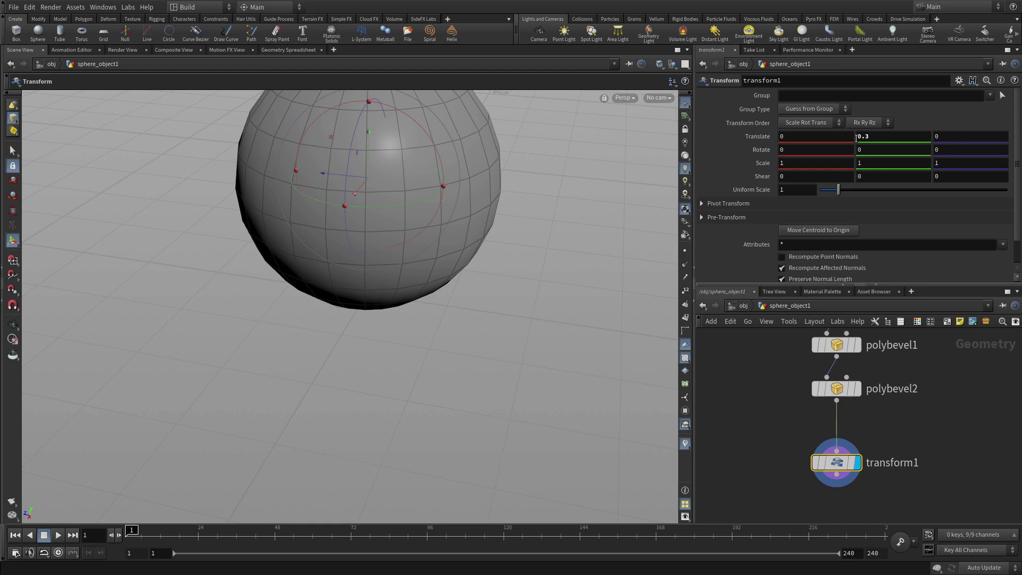
key("Escape")
left_click_drag(554, 283, 488, 404)
key("Return")
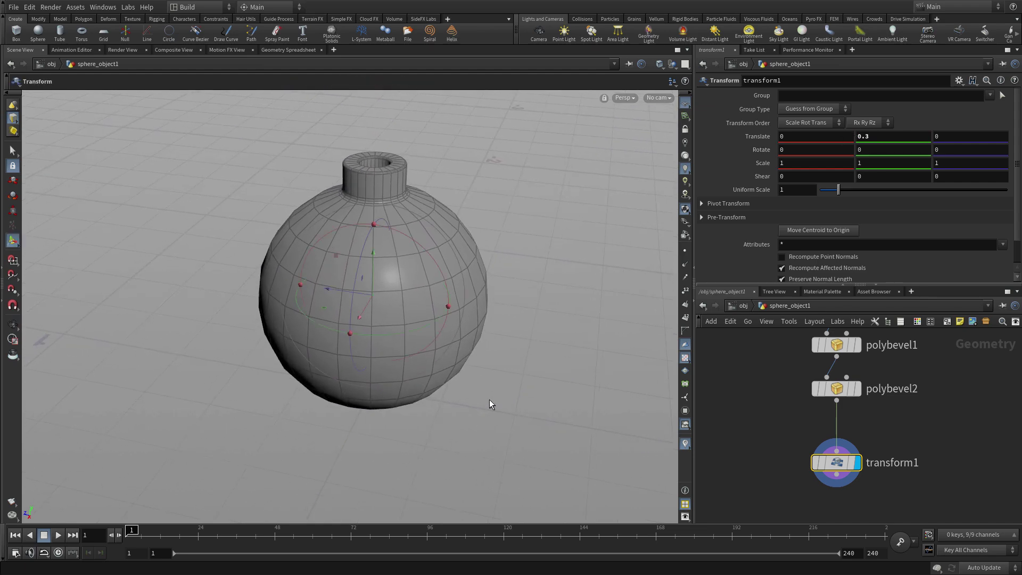
Tilt the bomb by setting the Transform's Rotate X to 27 degrees
left_click(781, 150)
type("27")
key("Return")
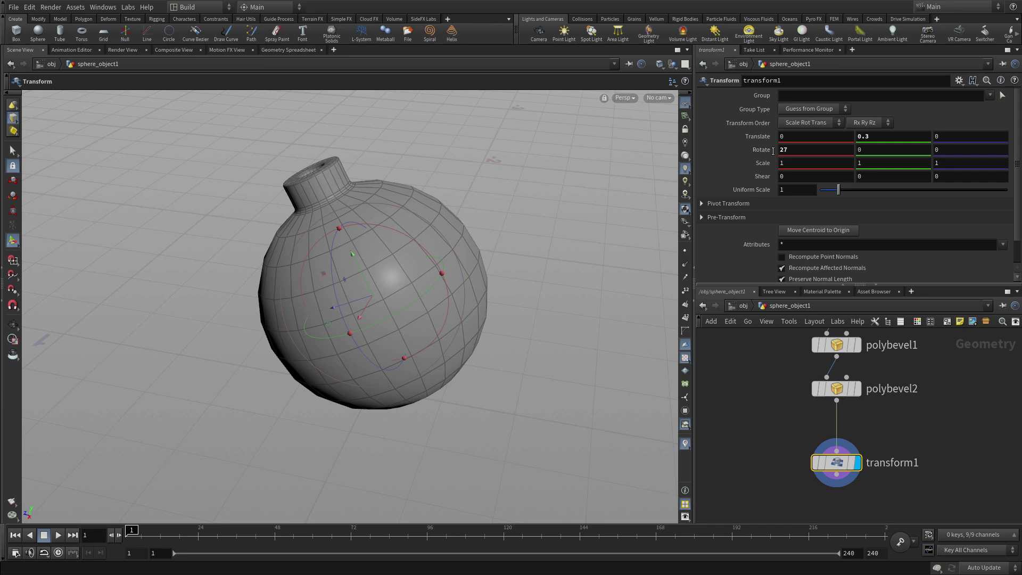
middle_click_drag(862, 548, 844, 480)
left_click(844, 480)
Add a Null below transform1 and connect transform1 into it
key("Tab")
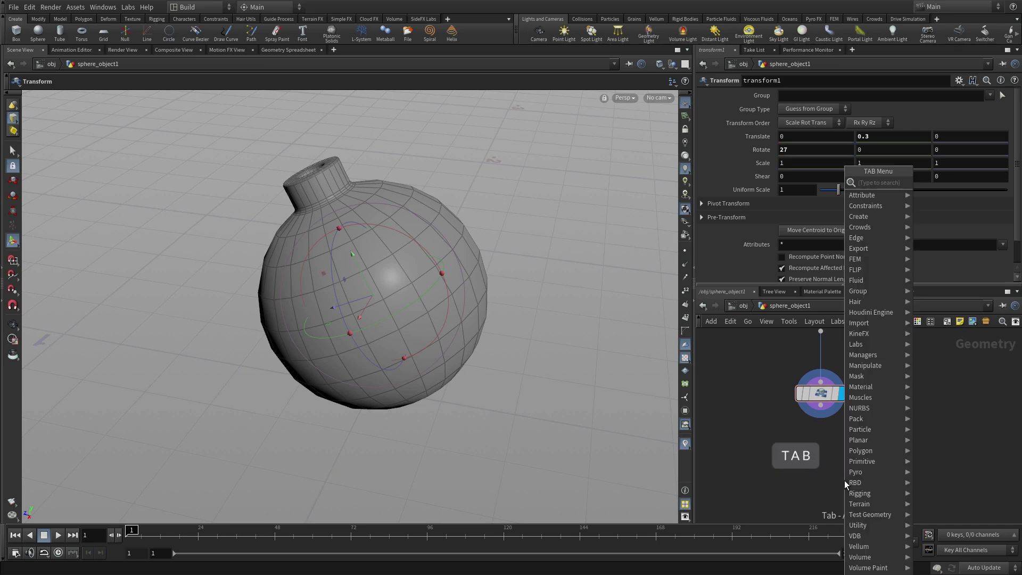
key("Return")
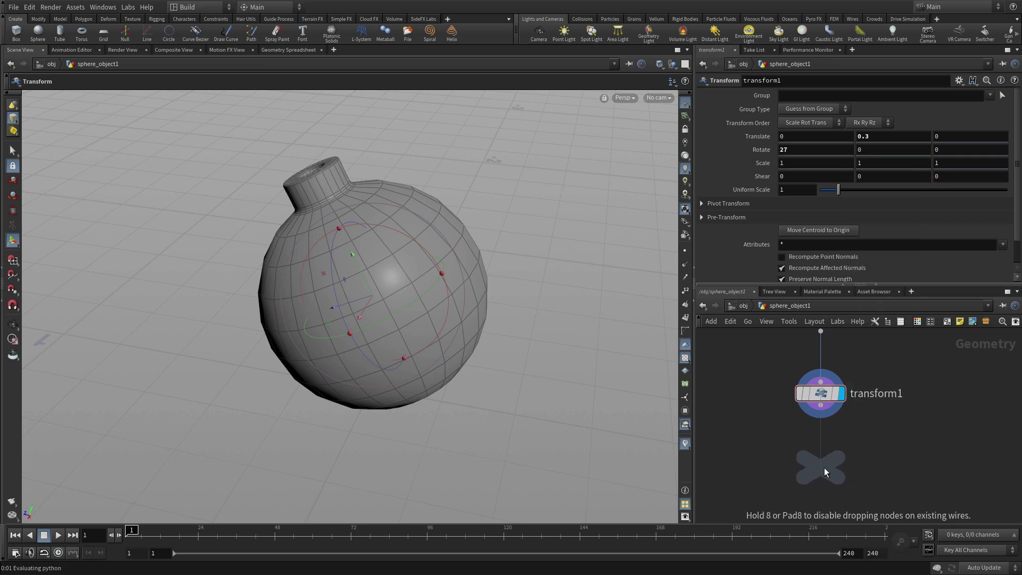
left_click(824, 467)
left_click(820, 407)
left_click(820, 452)
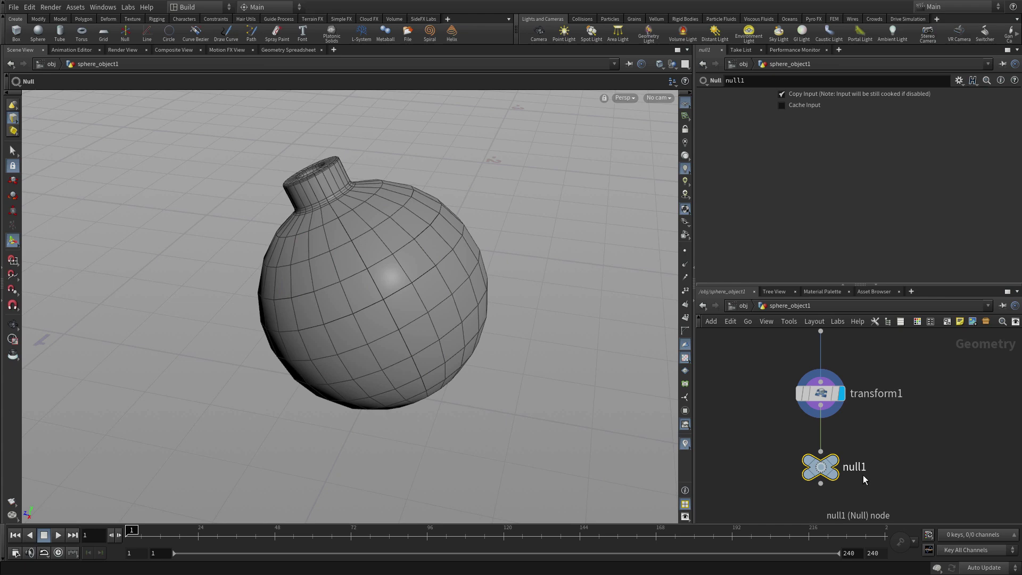
Rename the null to BOMB_OUT and auto-layout the node chain
double_click(852, 466)
type("BOM")
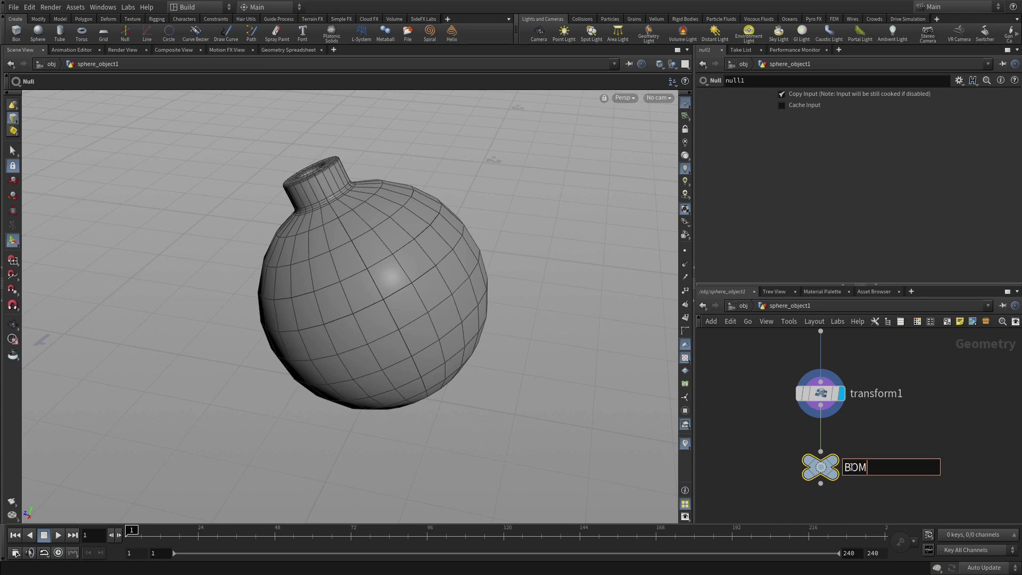
type("B_OUT")
key("Return")
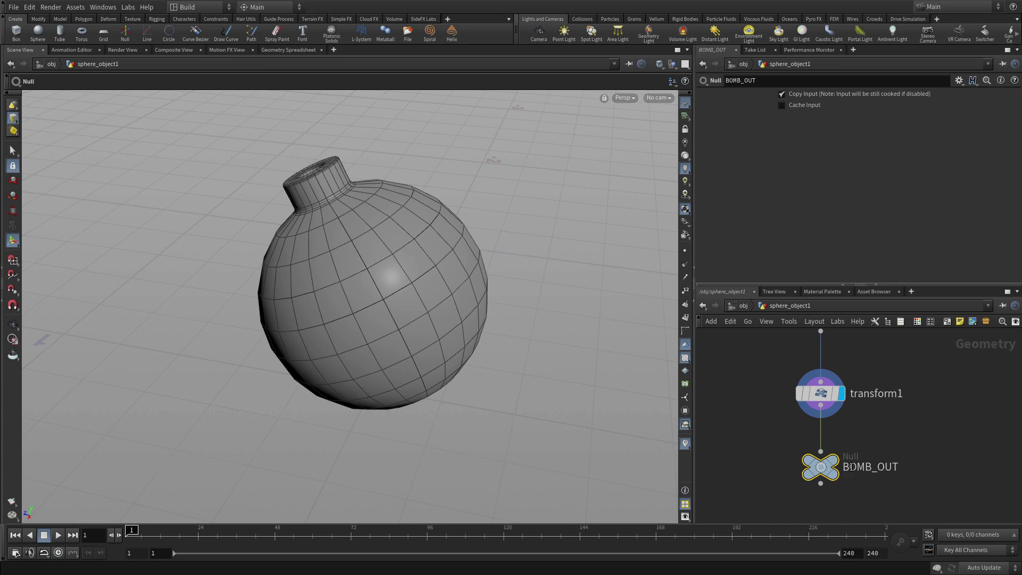
key("l")
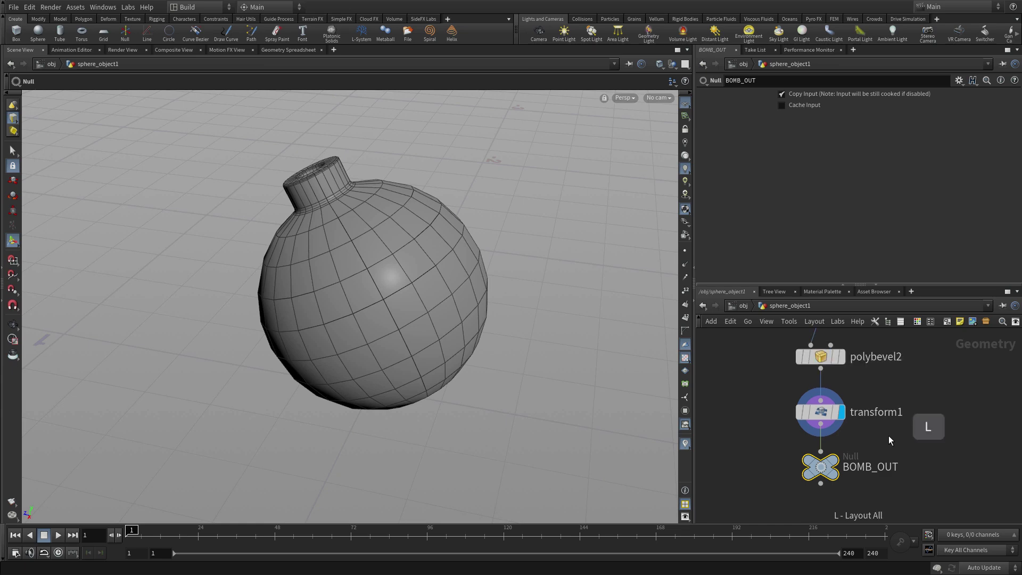
key("space")
scroll(920, 403, "down", 3)
right_click_drag(920, 403, 907, 444)
left_click_drag(915, 434, 996, 380)
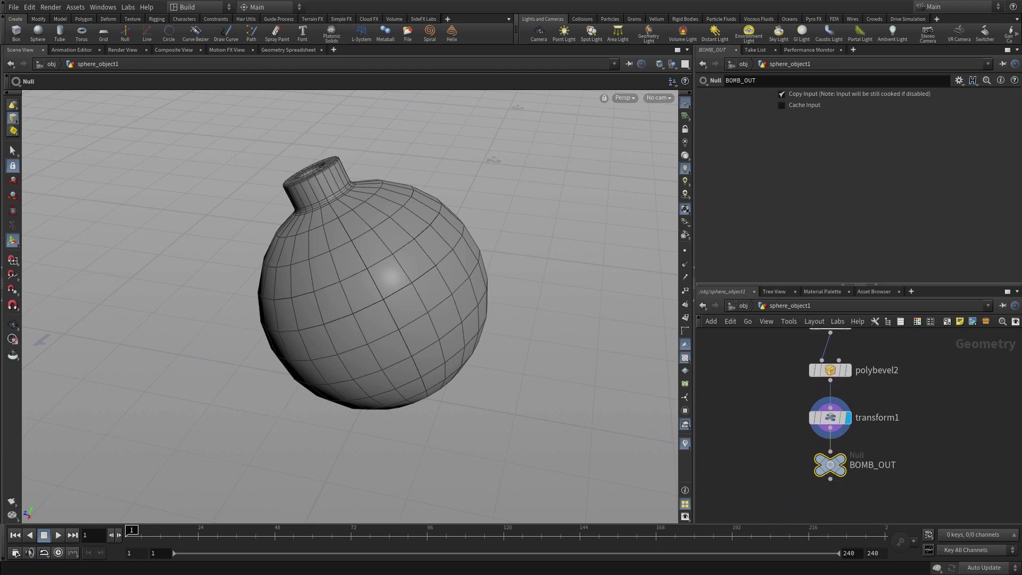
At the obj level, zoom onto sphere_object1 and type the new name bomb_geo
left_click(742, 305)
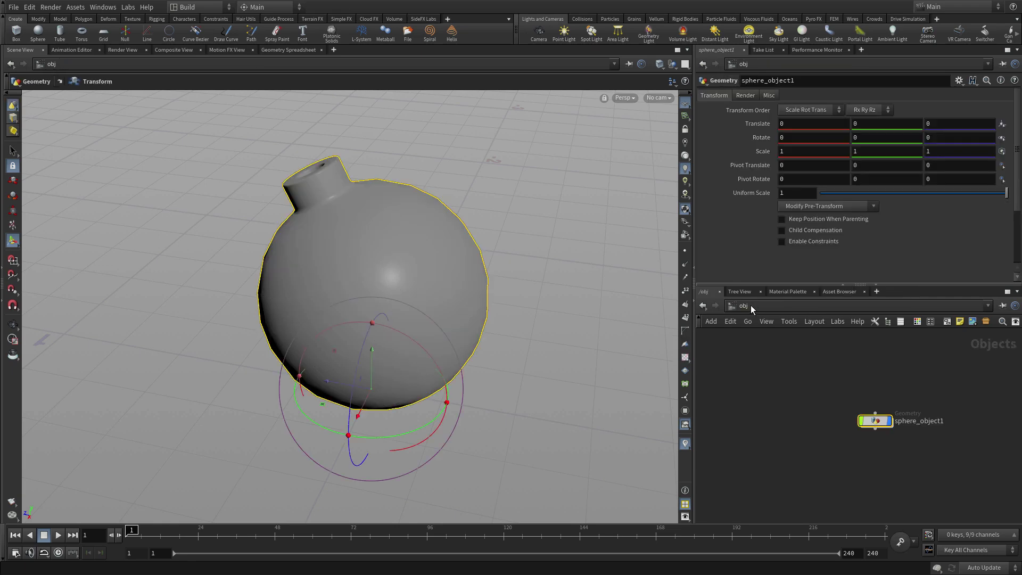
left_click(894, 434)
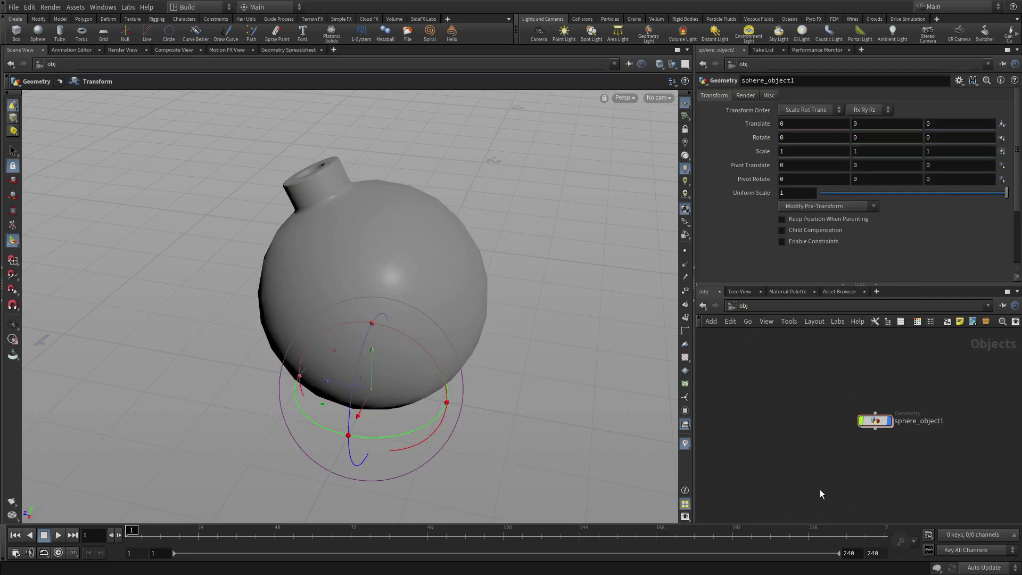
key("space")
right_click_drag(894, 434, 889, 431)
left_click_drag(889, 432, 742, 490)
right_click_drag(742, 490, 727, 498)
double_click(876, 427)
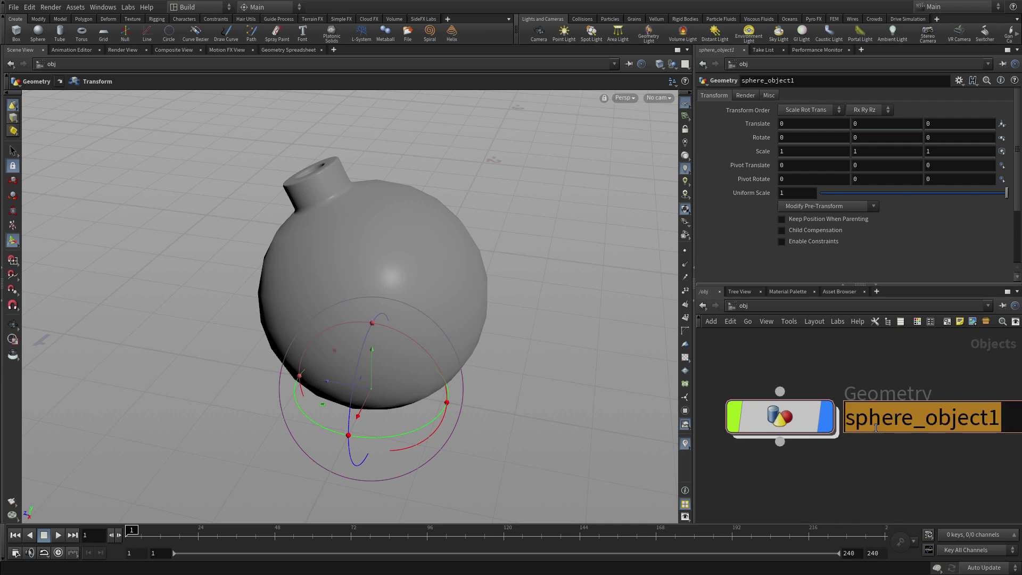
type("bomb_geo")
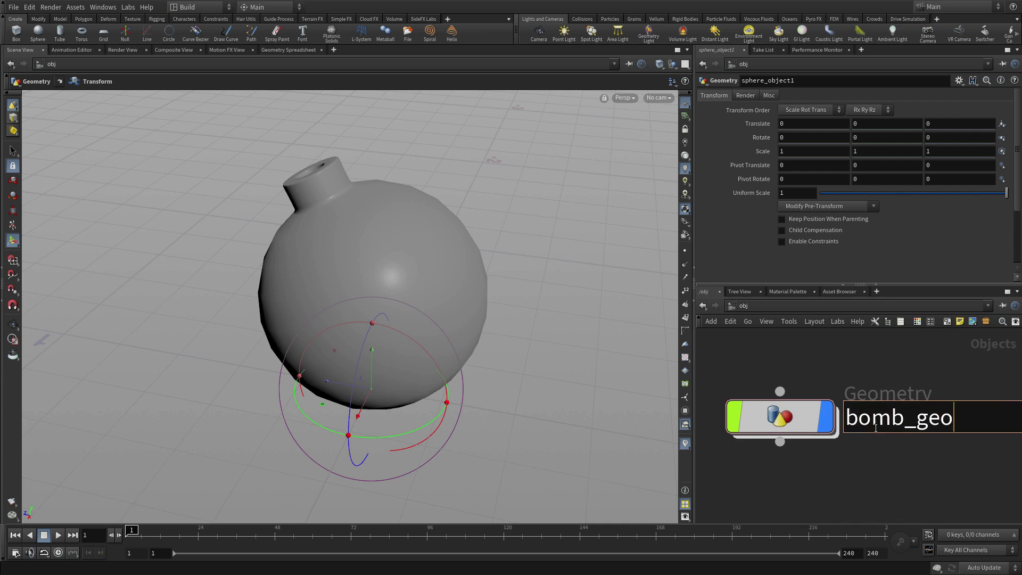